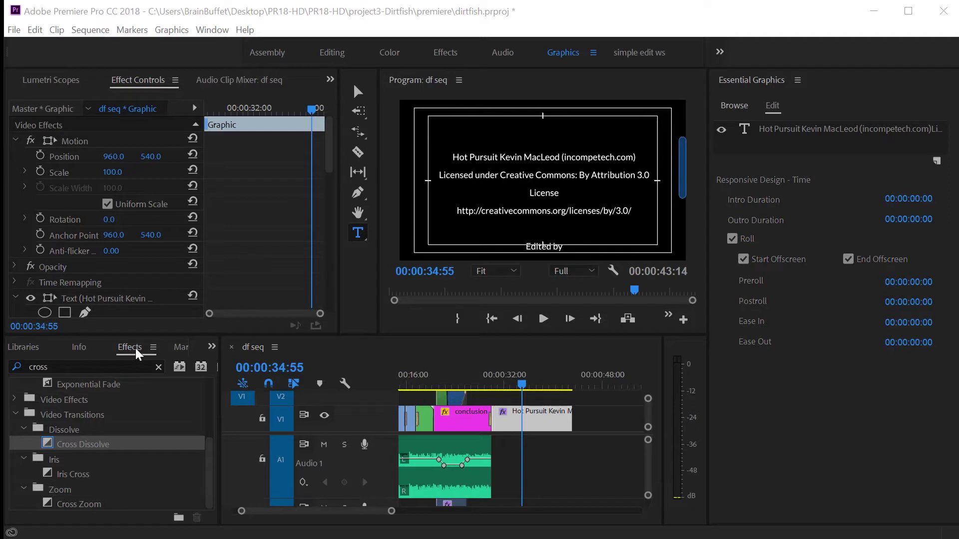
Step: Switch to the simple edit ws workspace and display the df-logo bin
click(210, 348)
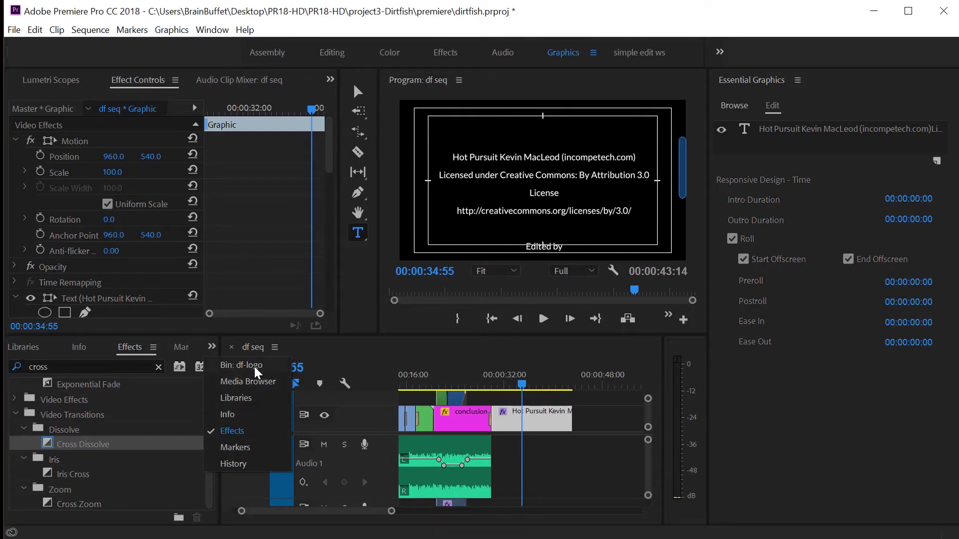
click(643, 52)
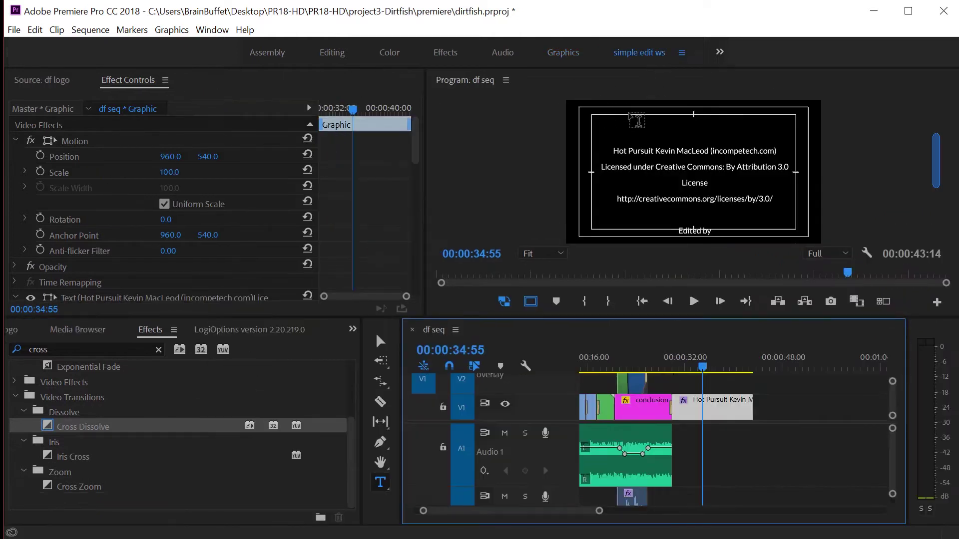
click(352, 329)
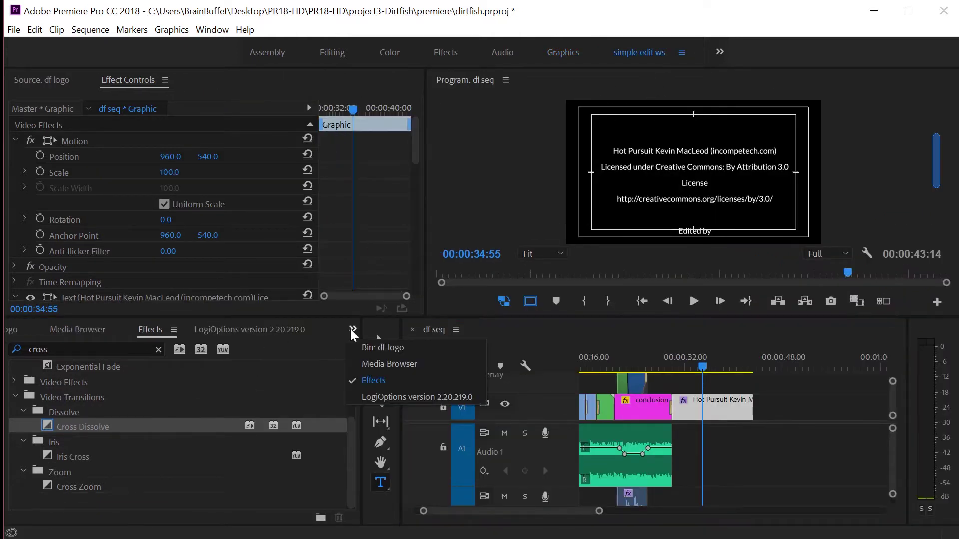
click(380, 348)
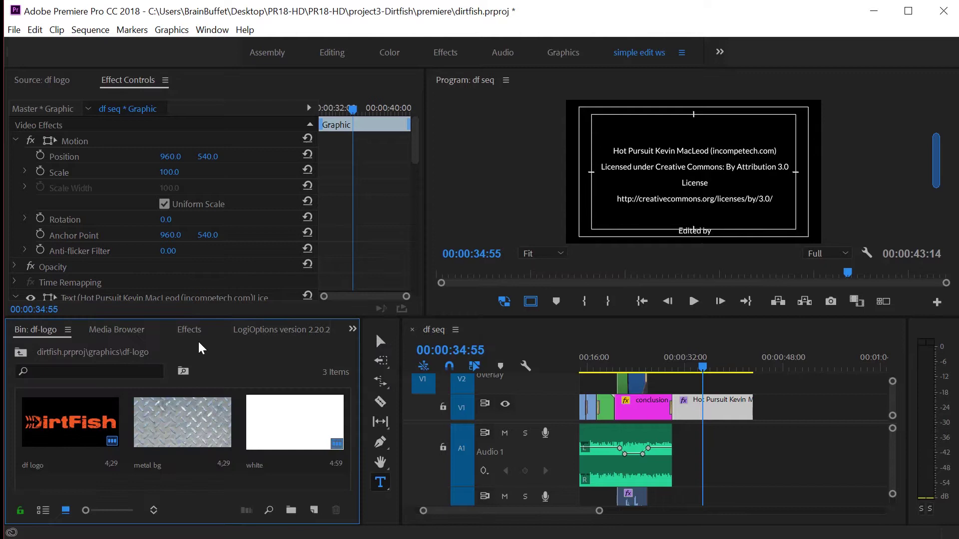
Step: Go up to the graphics bin, enter its car-animate bin and open the car-animate sequence in the timeline
click(20, 353)
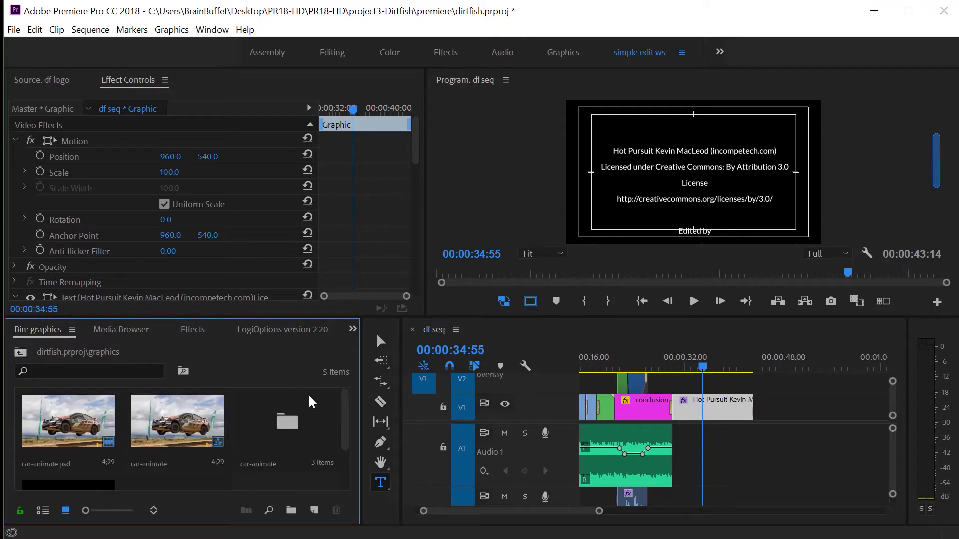
mouse_move(348, 411)
mouse_down()
mouse_move(346, 430)
mouse_move(344, 405)
mouse_up()
double_click(286, 424)
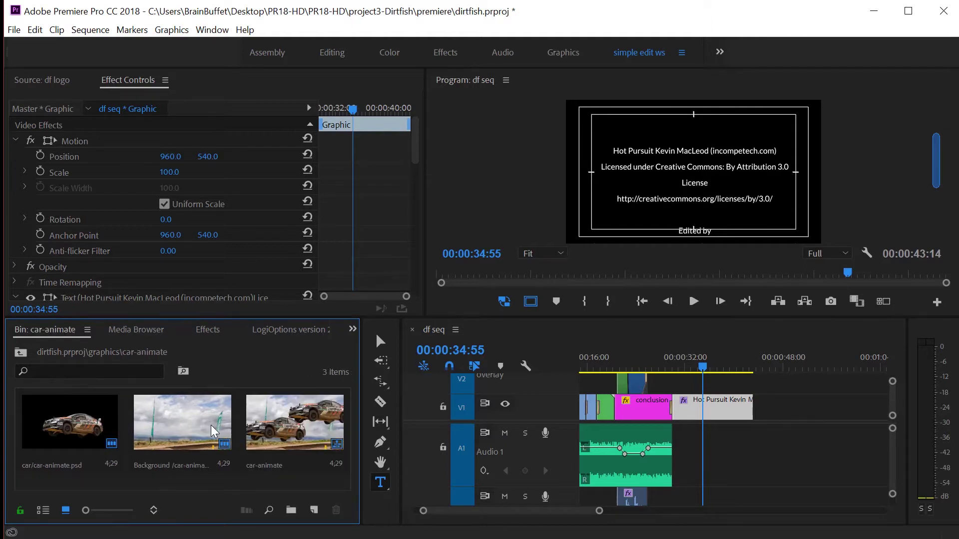
click(211, 424)
double_click(289, 430)
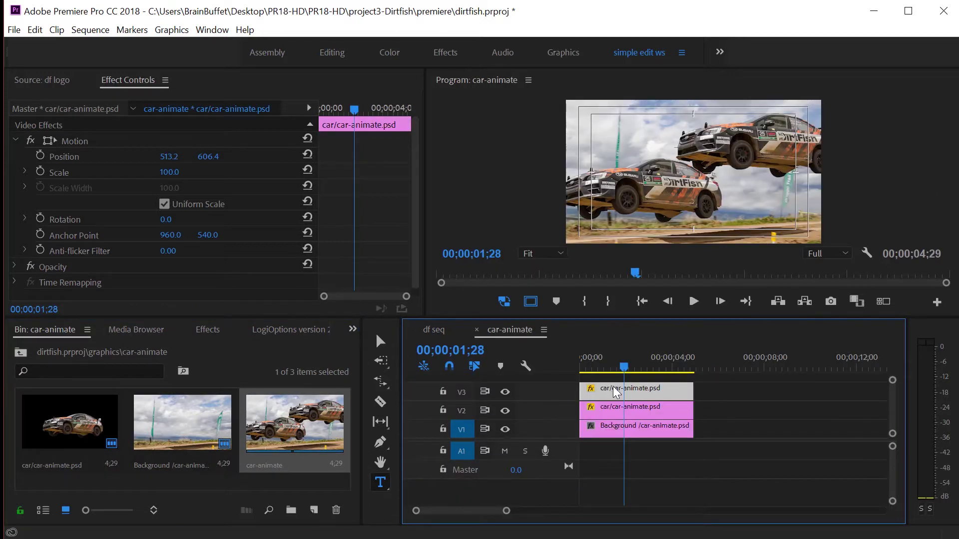
Step: Delete the duplicate car clip on V3 and move the remaining car to about 920.5, 538.5, near the frame's centre
mouse_move(621, 370)
mouse_down()
mouse_move(594, 370)
mouse_move(621, 369)
mouse_up()
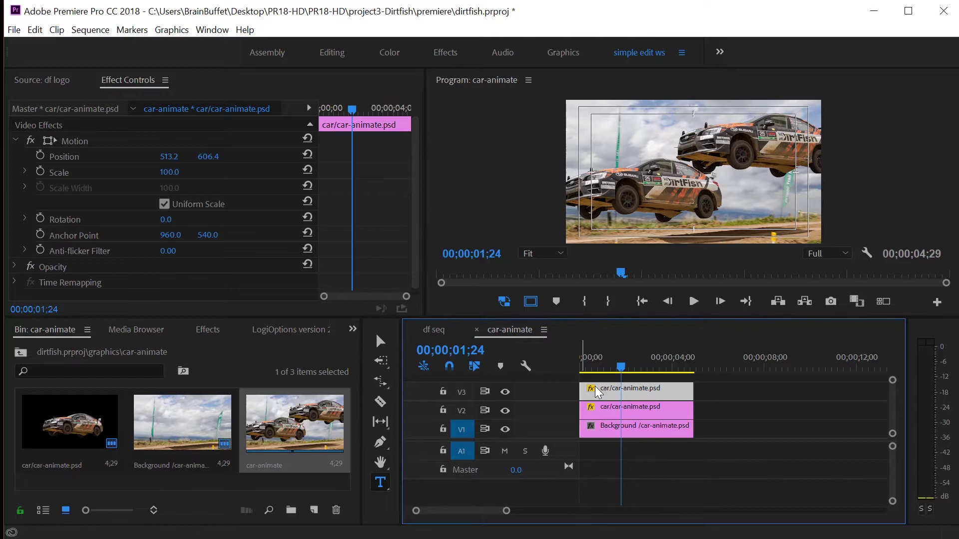
key(Delete)
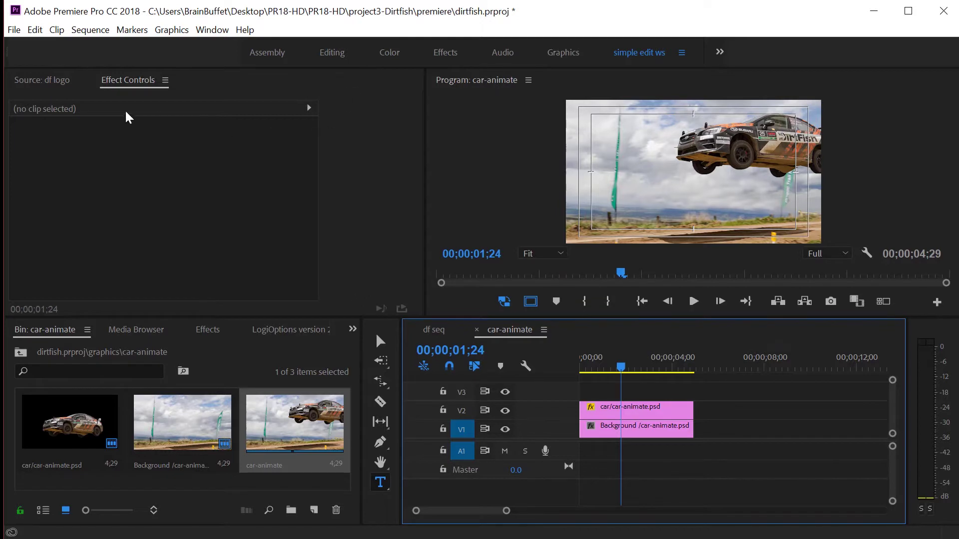
click(380, 341)
click(774, 148)
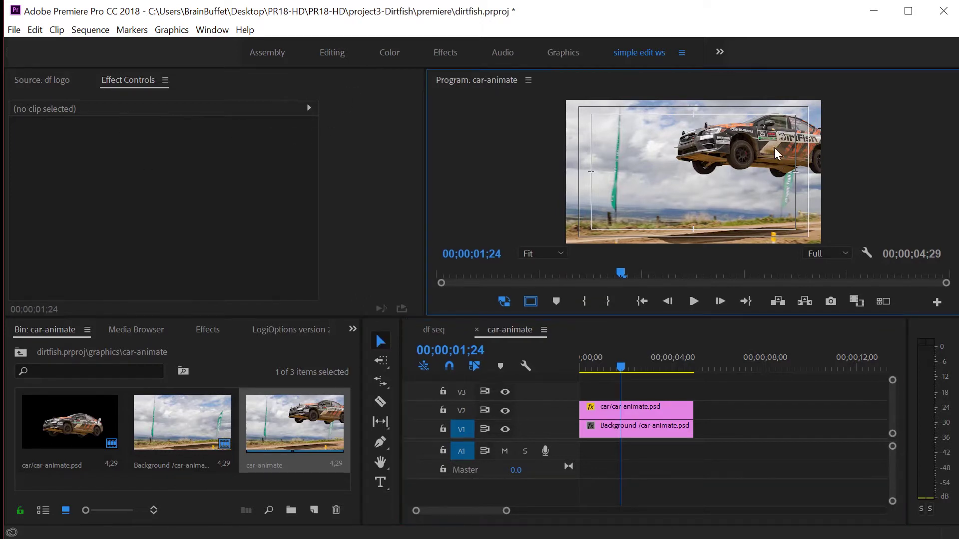
drag(768, 141, 708, 183)
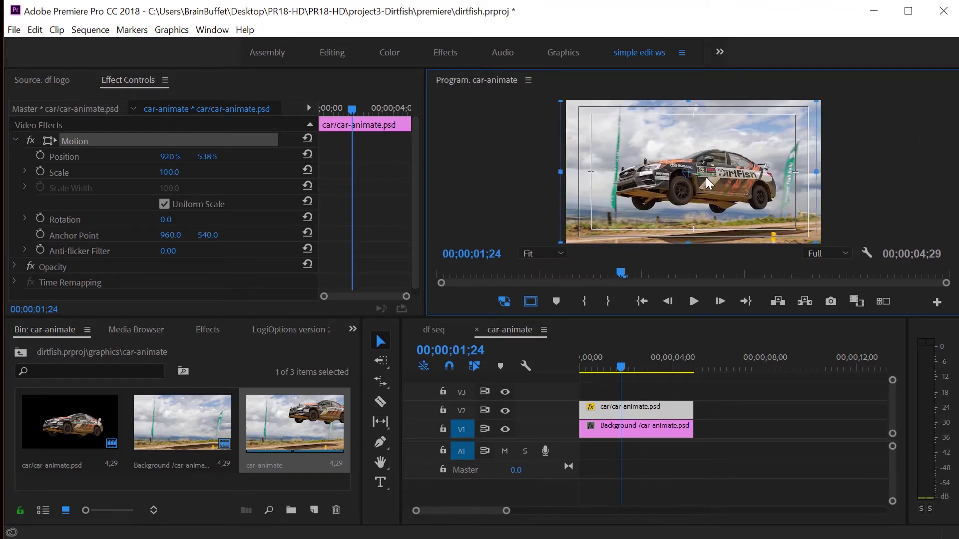
Step: At the sequence start, move the car off the frame's right side to about 2463, 623 and enable Position keyframing
drag(621, 367, 580, 367)
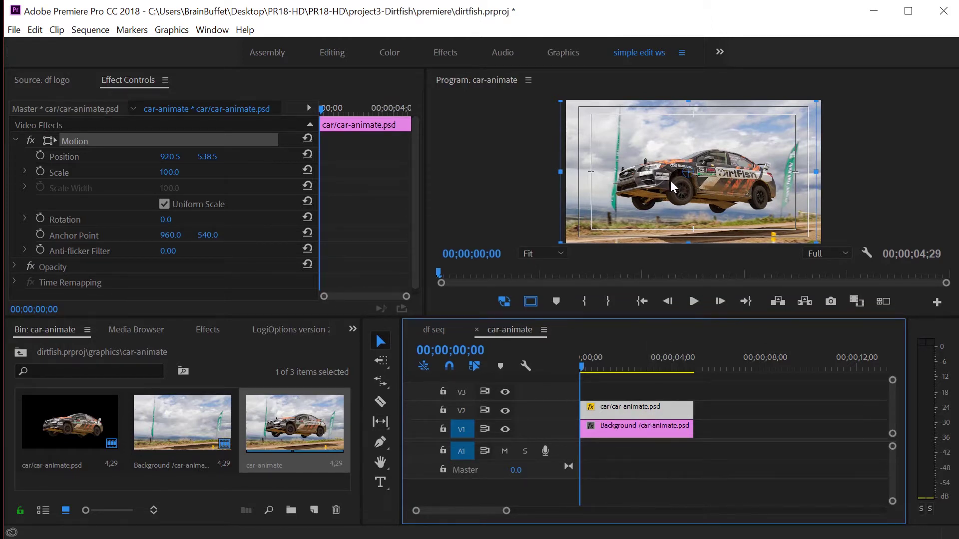
drag(670, 179, 877, 197)
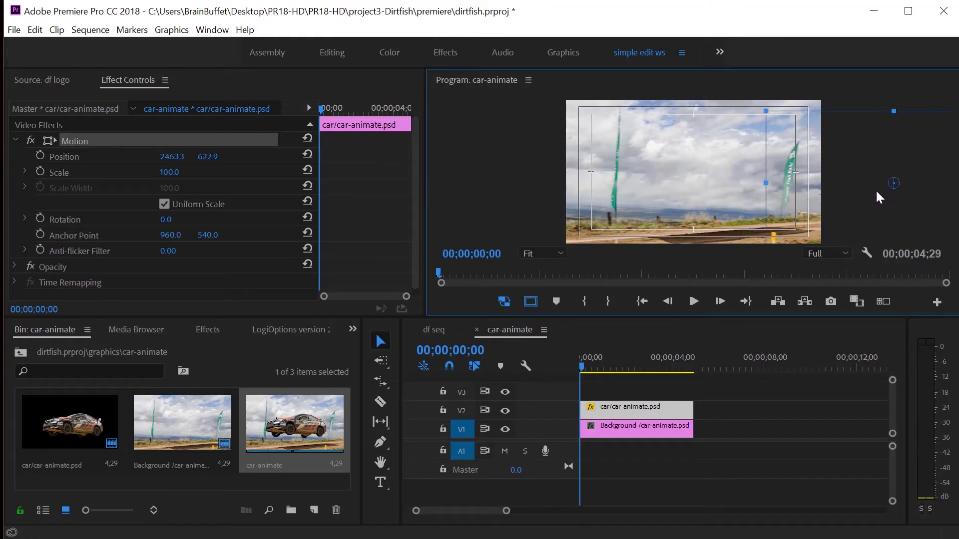
click(39, 156)
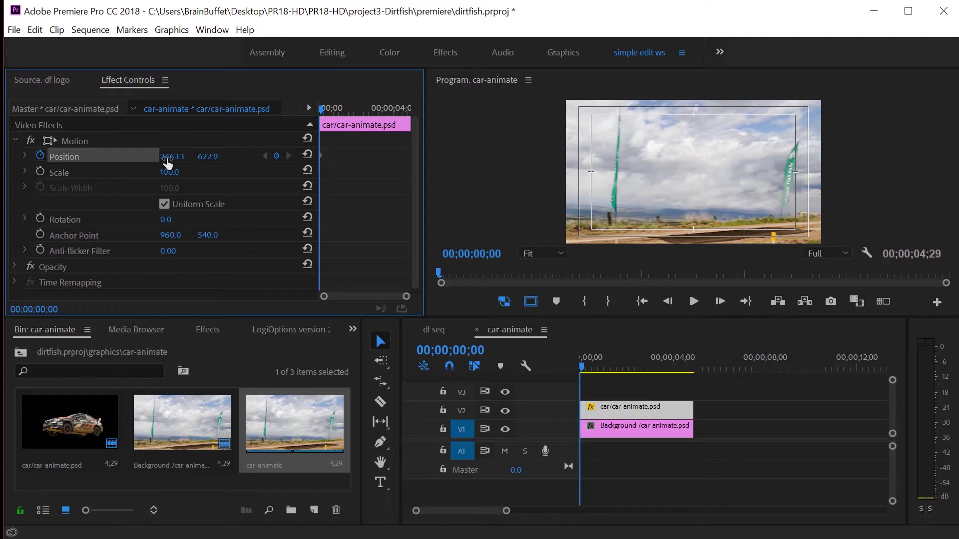
drag(172, 163, 60, 163)
click(709, 175)
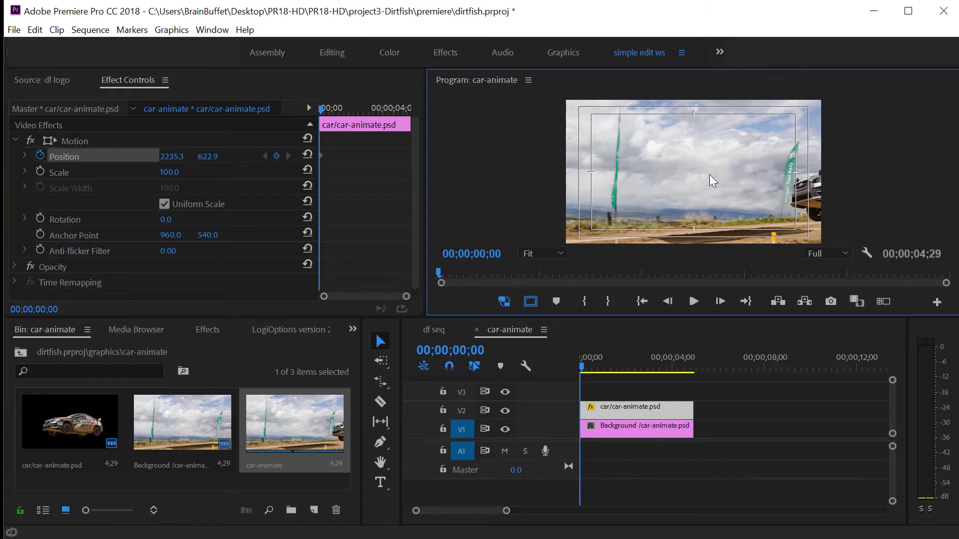
click(815, 190)
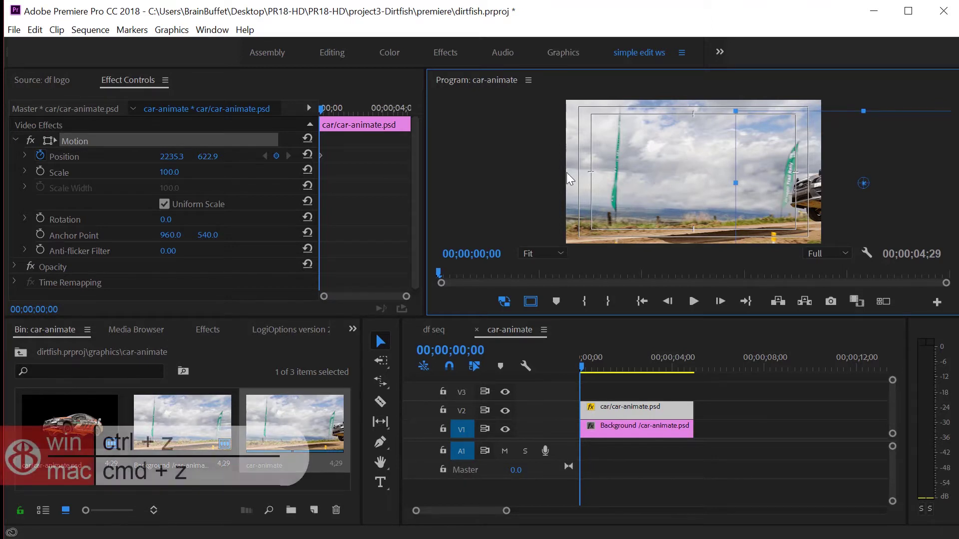
key(ctrl+z)
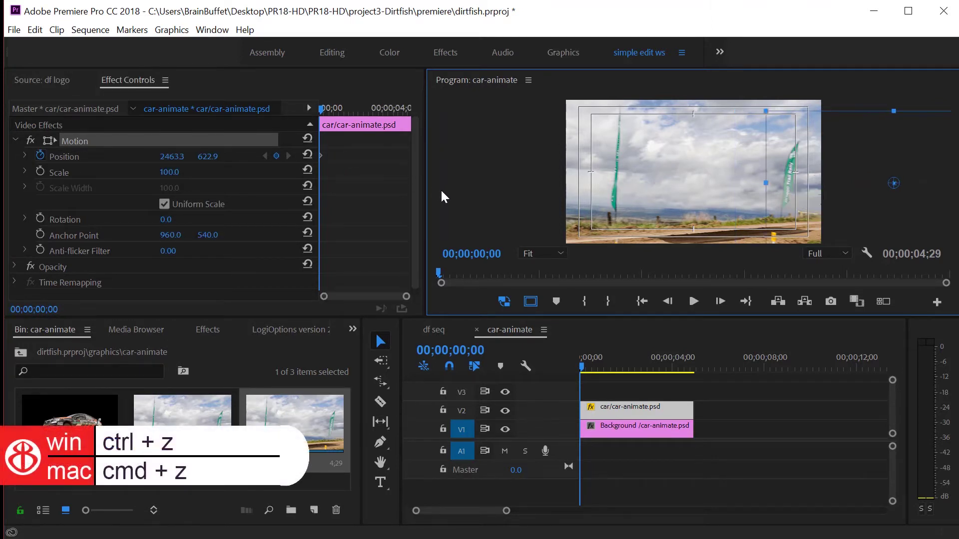
Step: At 00;00;04;25, move the car out past the frame's left side to create a second Position keyframe
click(318, 108)
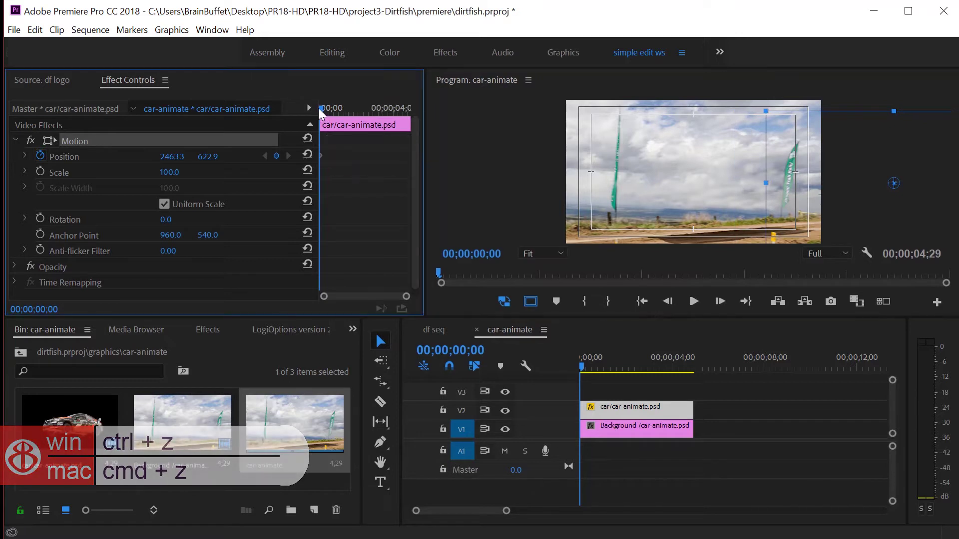
drag(322, 109, 410, 115)
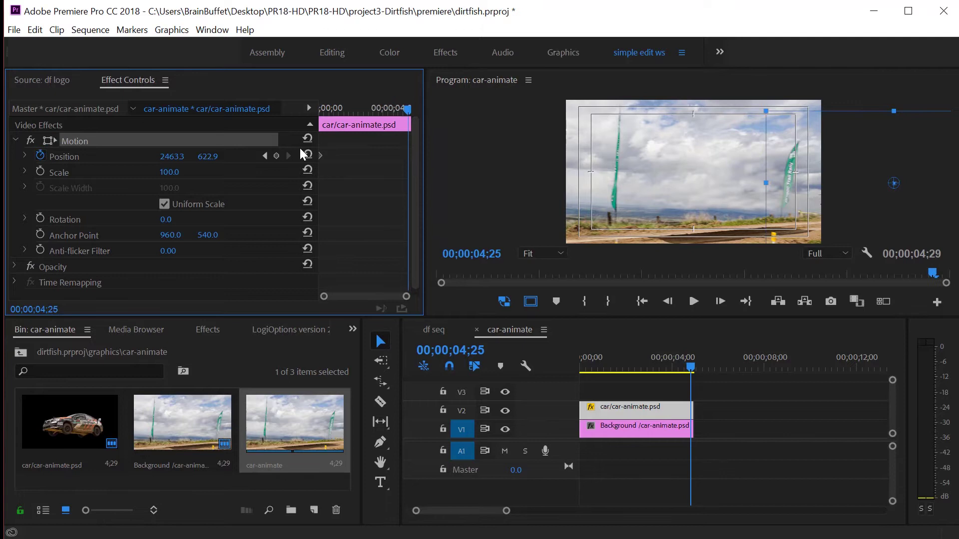
drag(172, 156, 159, 156)
drag(808, 188, 411, 175)
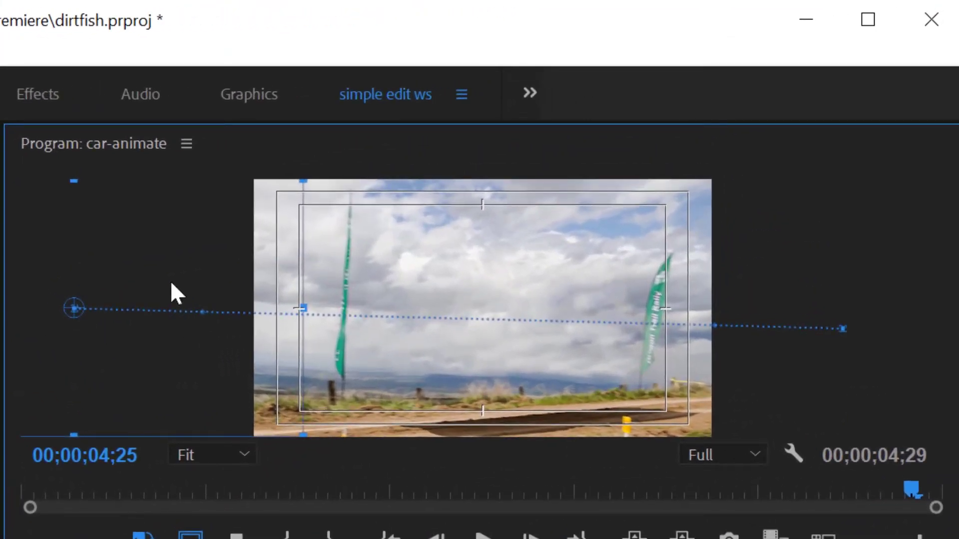
Step: Review the car's movement across the frame from the last keyframe back to the sequence start
key(Left)
key(Left)
key(Left)
key(Left)
key(Left)
key(Left)
drag(875, 492, 25, 492)
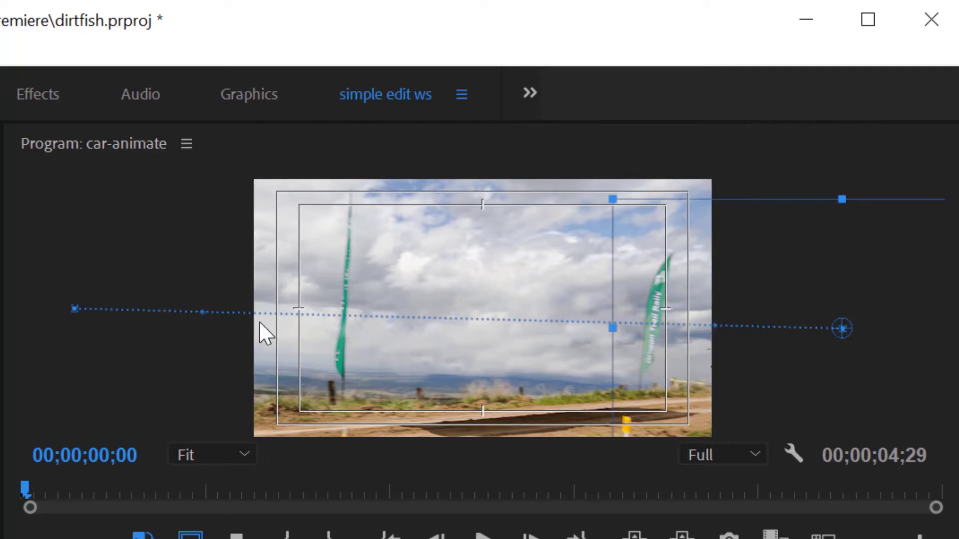
Step: Bend the car's motion path into an upward arc by raising both keyframes' direction handles, and preview the jump
drag(202, 313, 241, 211)
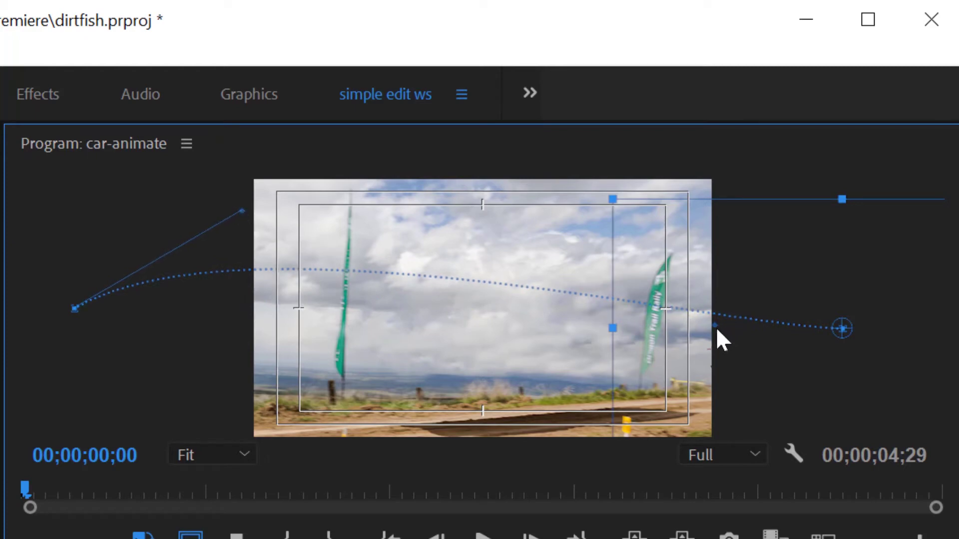
drag(715, 327, 732, 225)
key(space)
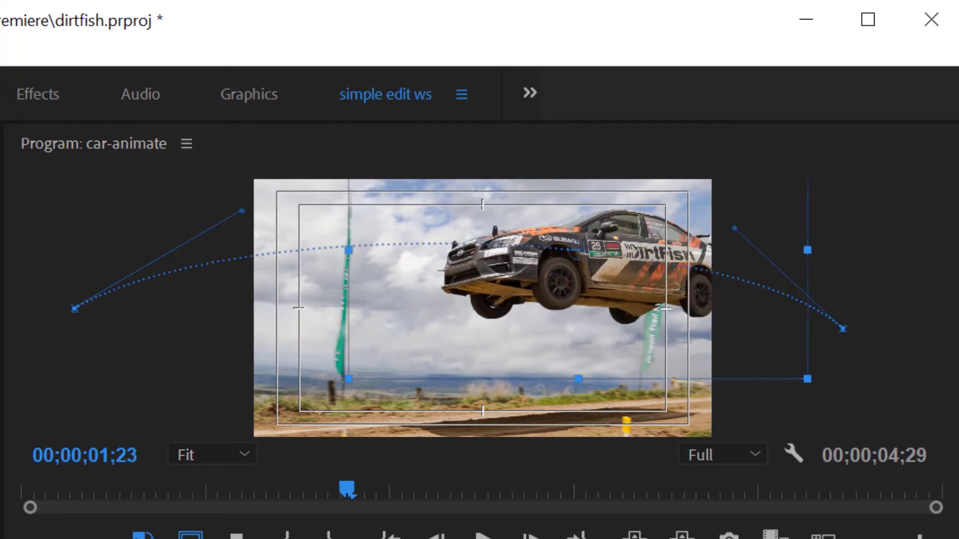
key(space)
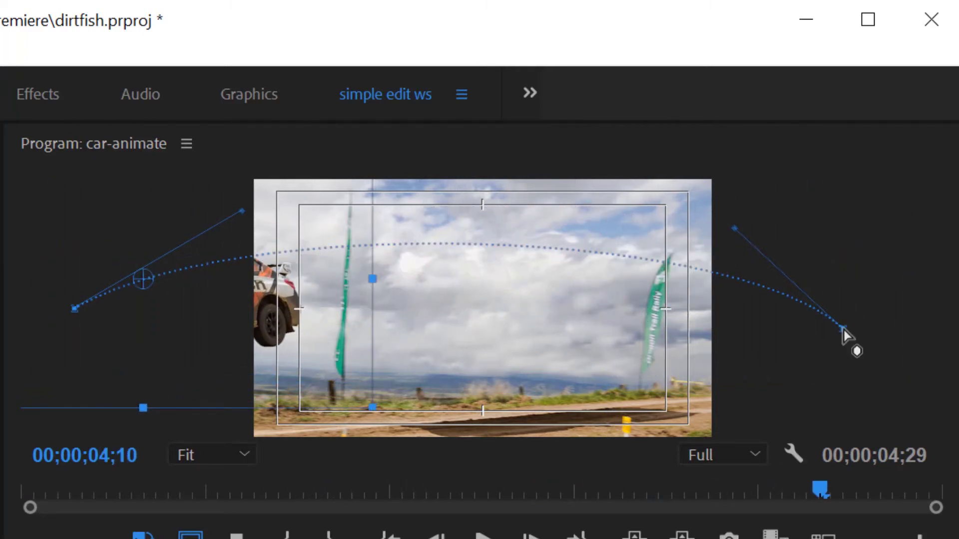
Step: Lower the motion path's starting point to about 2488.7, 787.5 and play the animation from the beginning to check the jump
drag(843, 330, 850, 395)
key(Home)
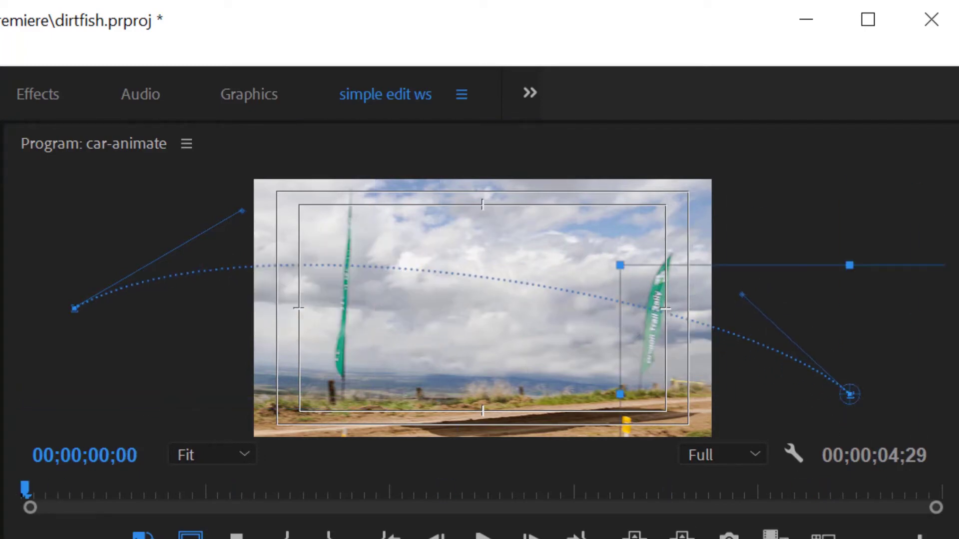
key(space)
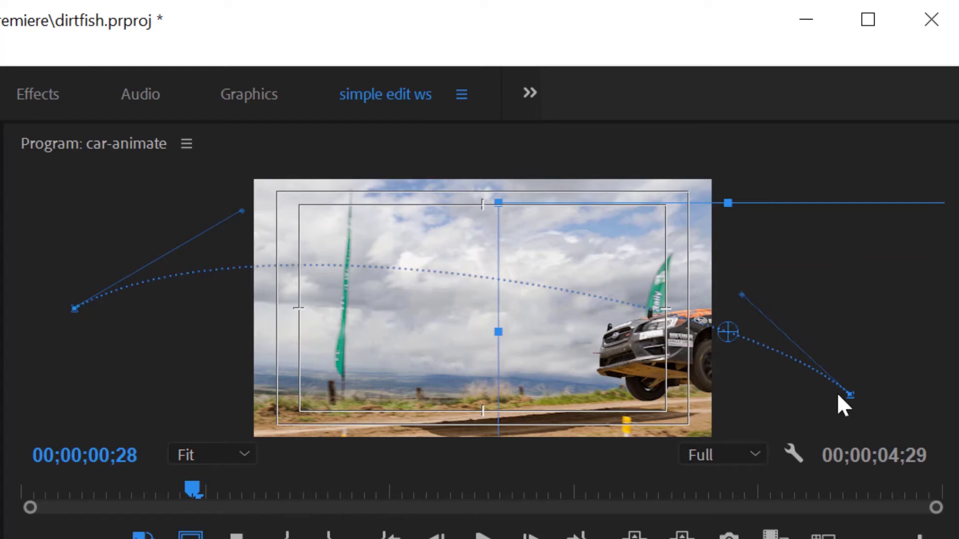
drag(850, 395, 849, 368)
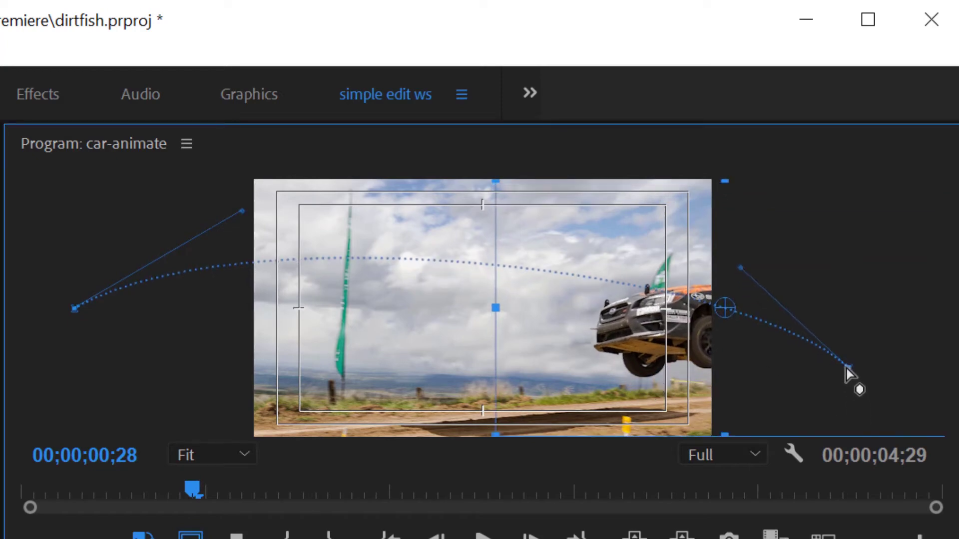
key(Home)
key(space)
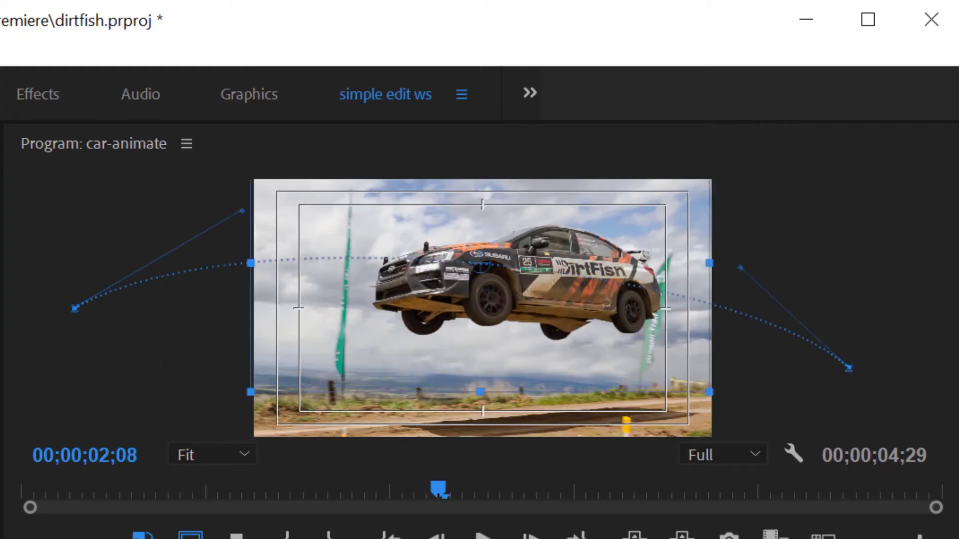
key(Home)
key(space)
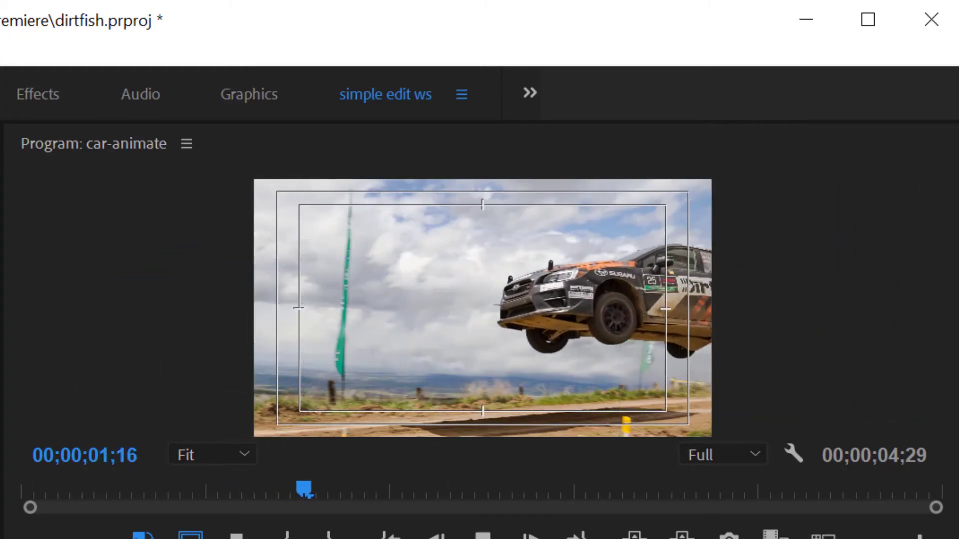
key(space)
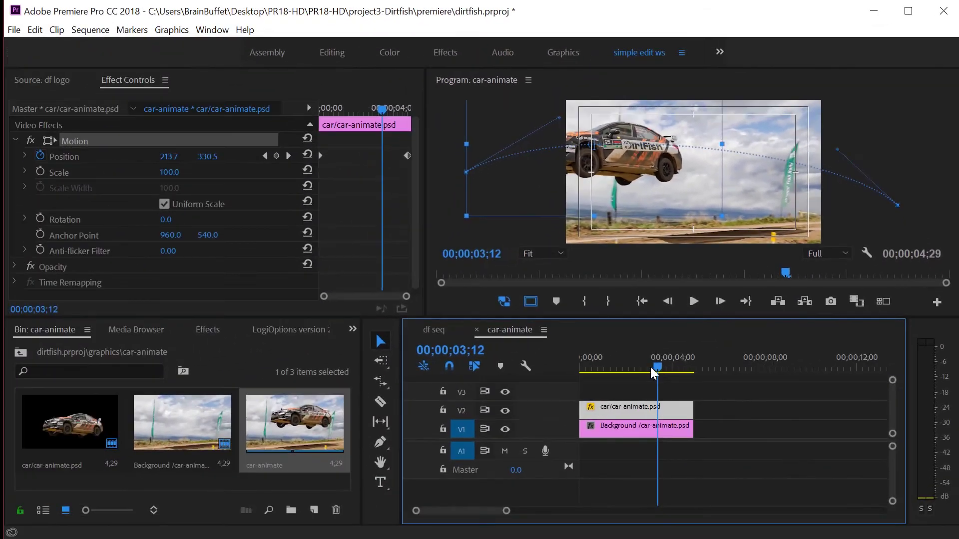
Step: Move the second Position keyframe to roughly a third of the clip's length and preview the faster motion from the start
click(637, 369)
key(Home)
drag(408, 155, 353, 157)
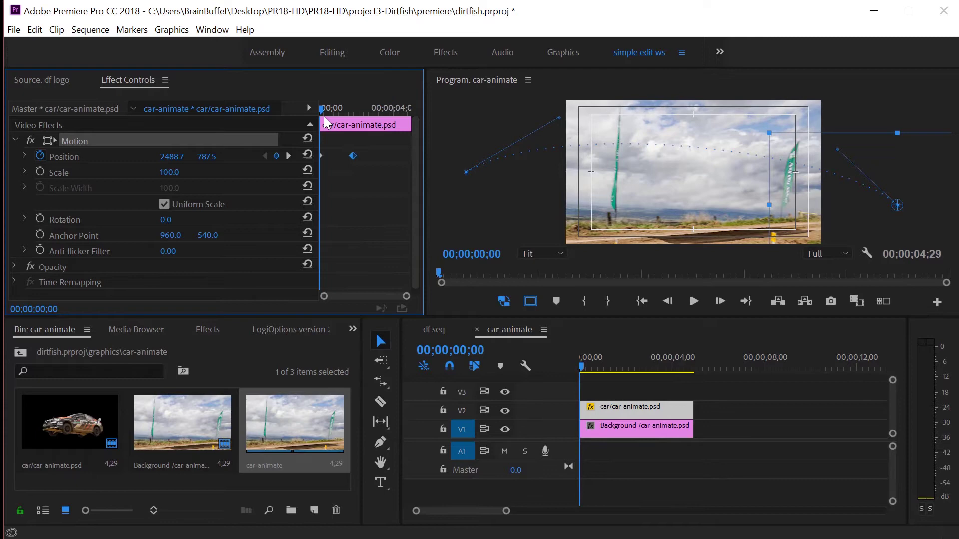
key(space)
key(space)
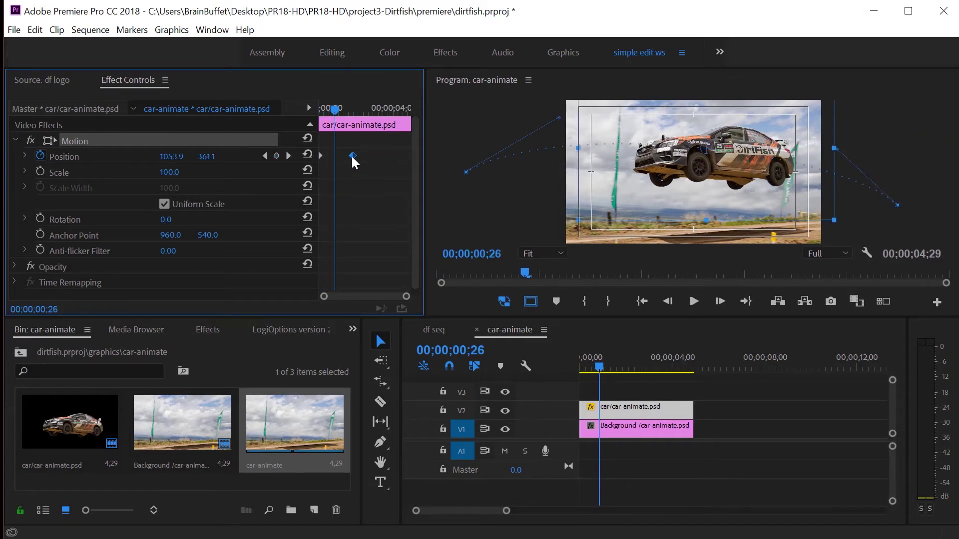
Step: Move the second Position keyframe to about a quarter of the clip's length and play back the car's jump
drag(352, 155, 342, 155)
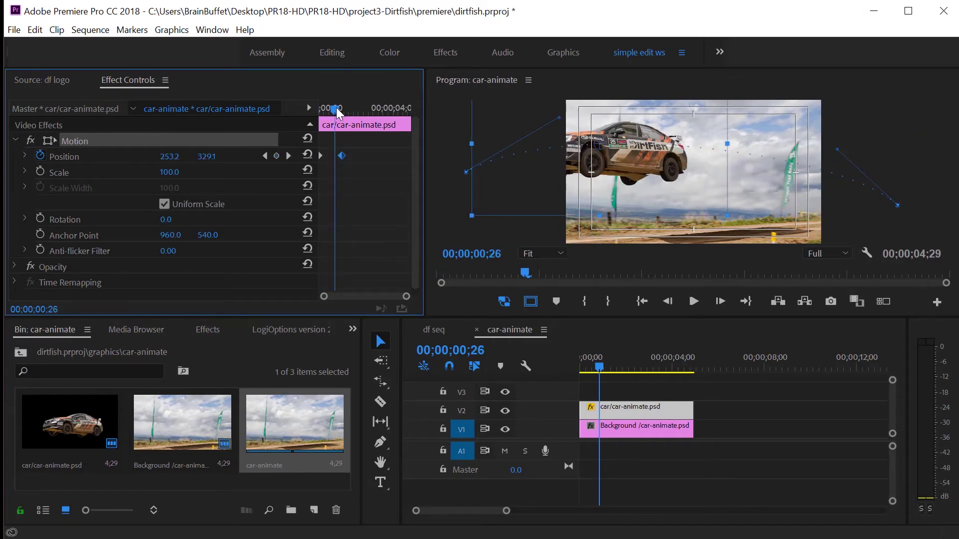
drag(336, 107, 292, 107)
key(space)
key(space)
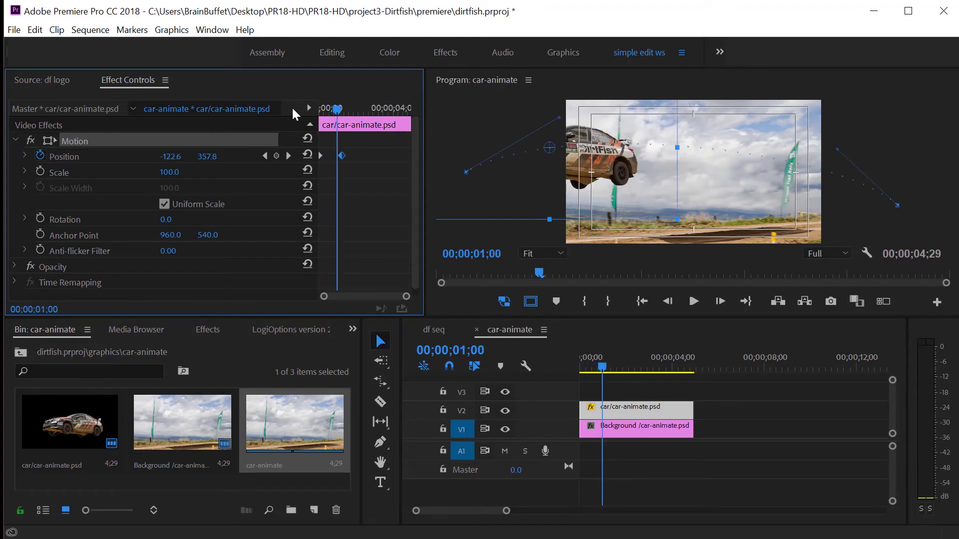
key(space)
drag(354, 108, 331, 112)
key(space)
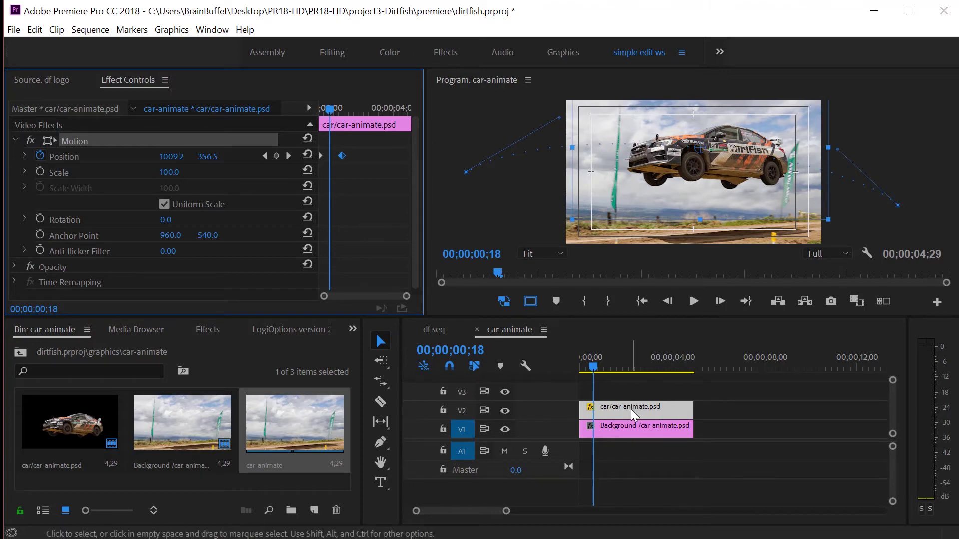
Step: Move the car clip up to V3 and place df logo from the df-logo bin on V2 beneath it, starting at 00;00;00;00
drag(631, 409, 631, 391)
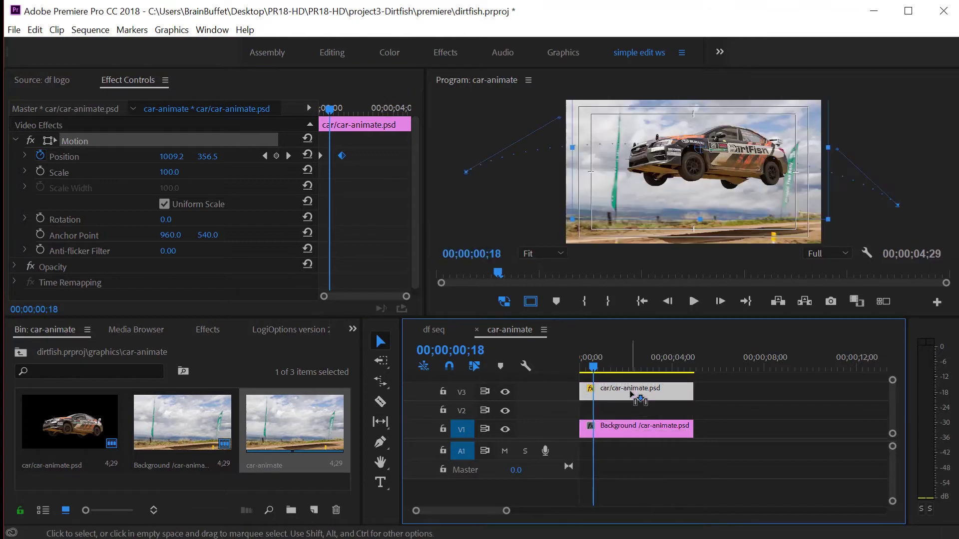
click(20, 353)
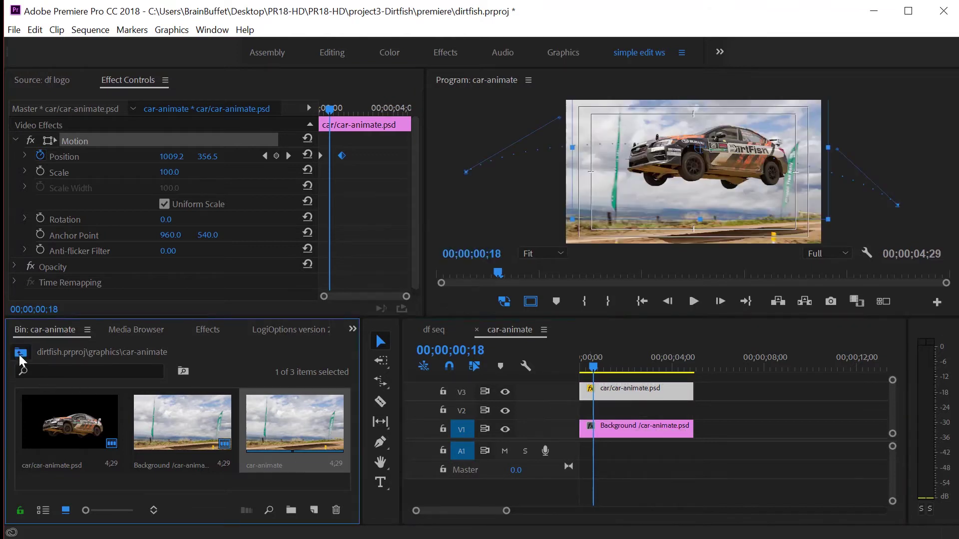
drag(347, 426, 333, 474)
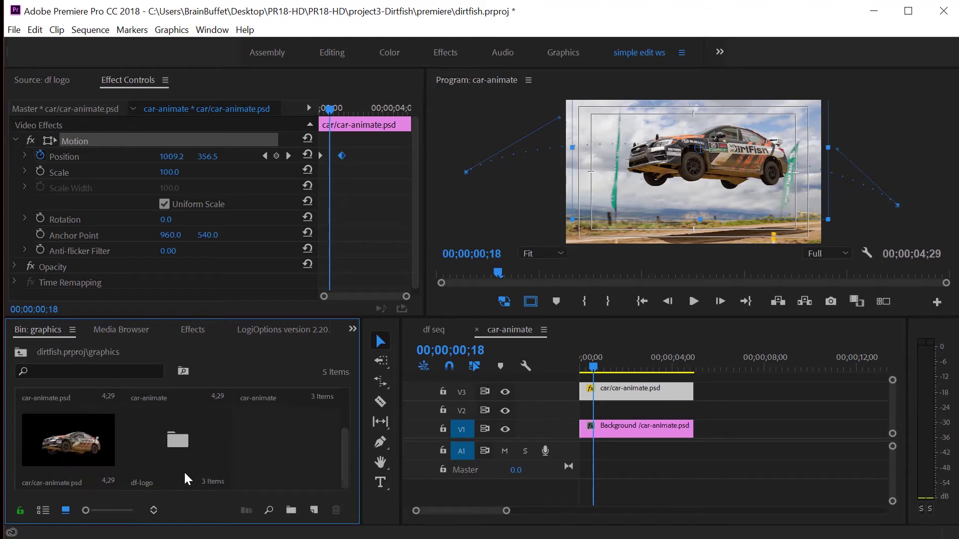
double_click(172, 443)
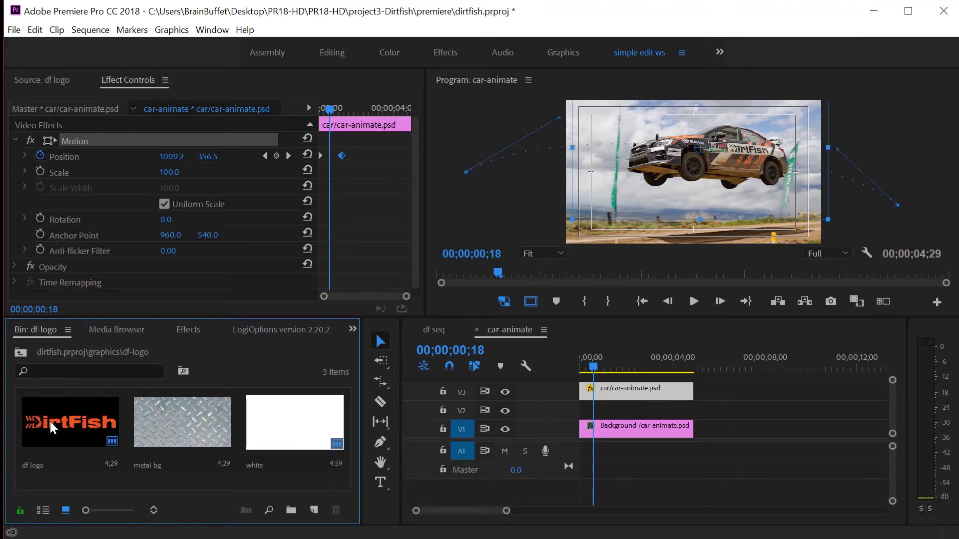
drag(50, 422, 564, 418)
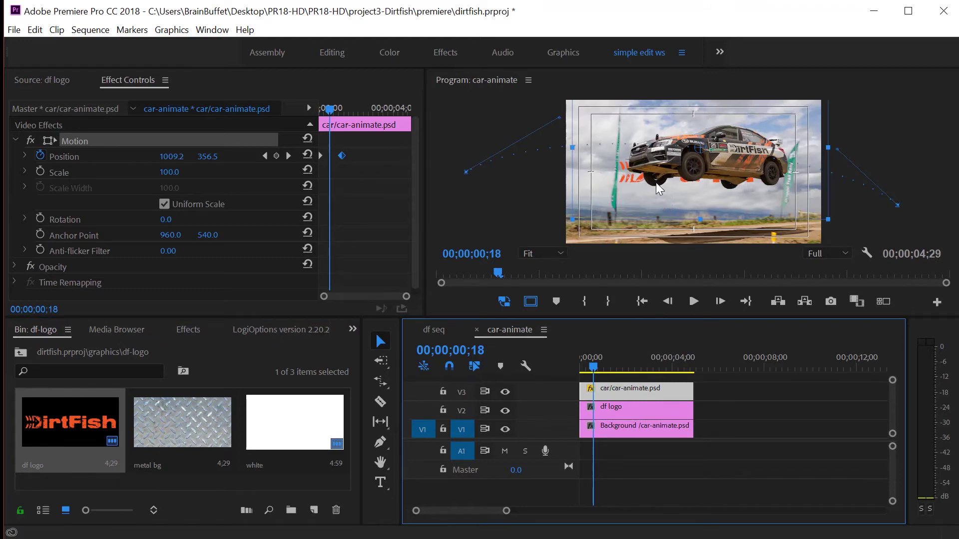
Step: Reposition the df logo clip to 1045.0, 436.0 so that the car hides it in mid-jump
click(624, 414)
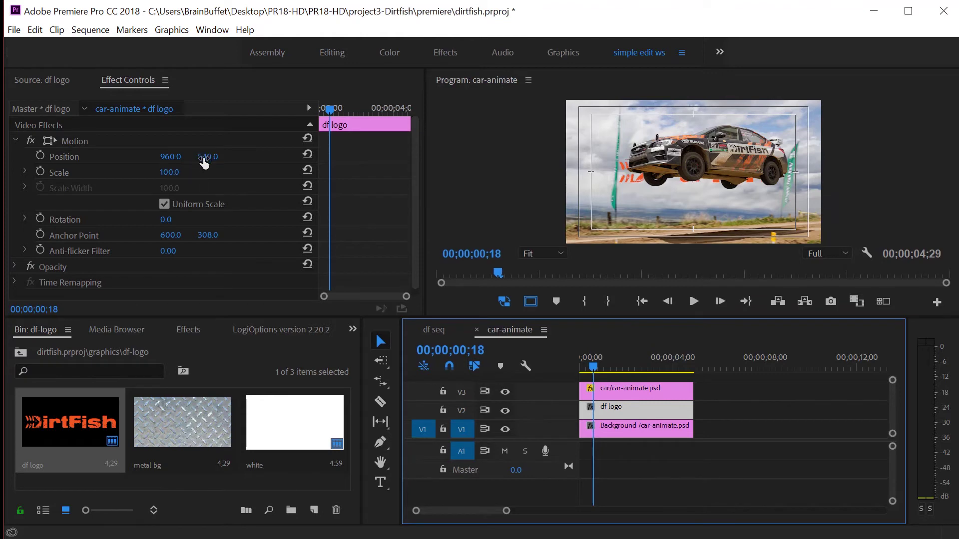
click(162, 157)
drag(170, 156, 186, 156)
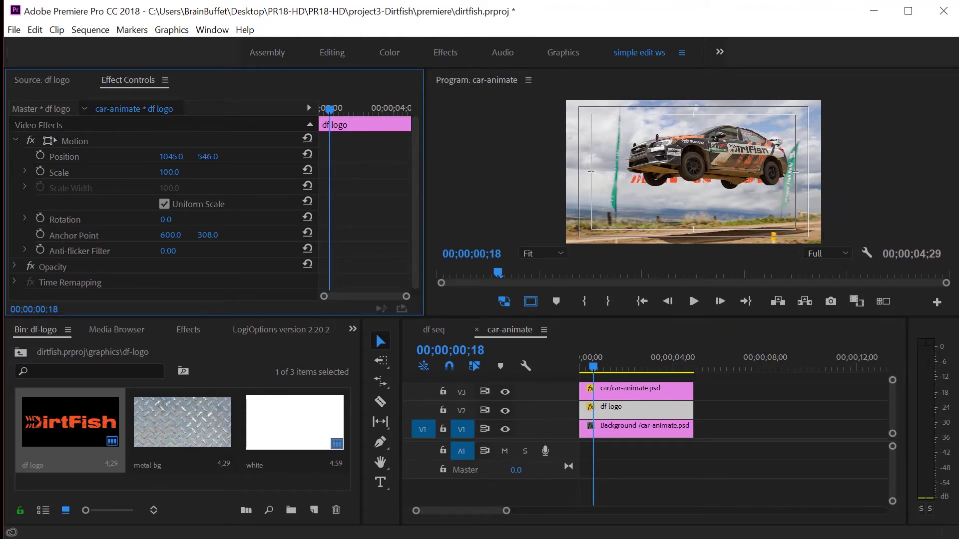
drag(634, 174, 635, 167)
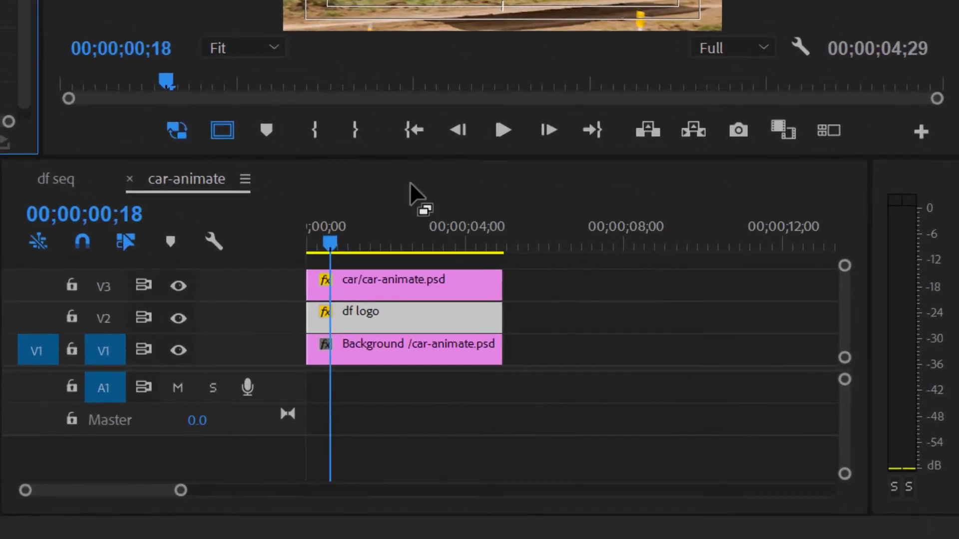
Step: Trim the start of the df logo clip to 00;00;00;18 and play the animation from the beginning to check the logo reveal
drag(308, 314, 331, 314)
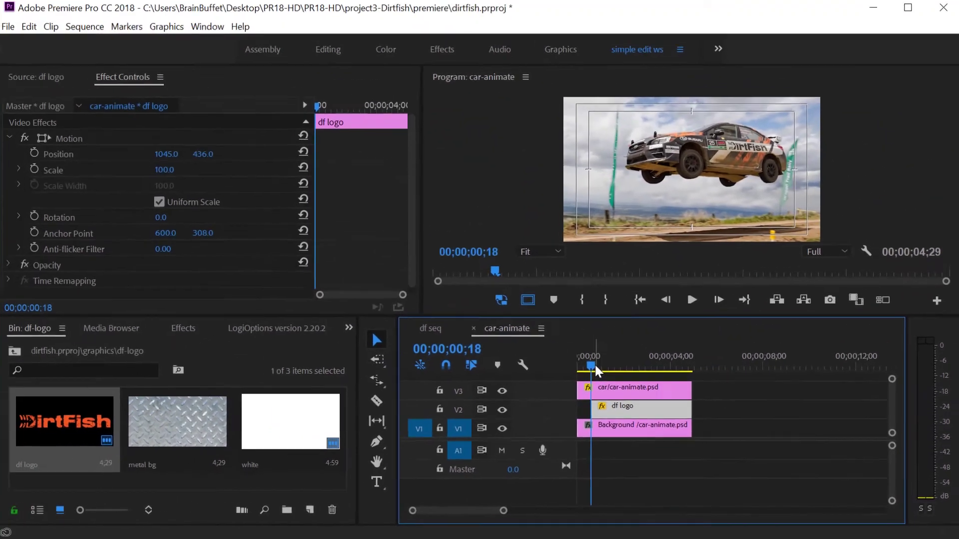
drag(595, 366, 550, 360)
key(space)
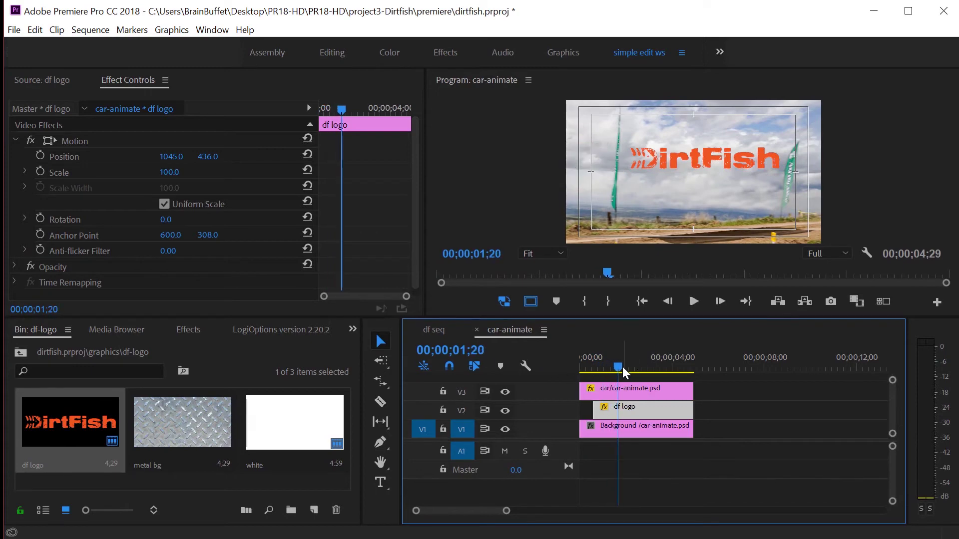
drag(622, 366, 553, 362)
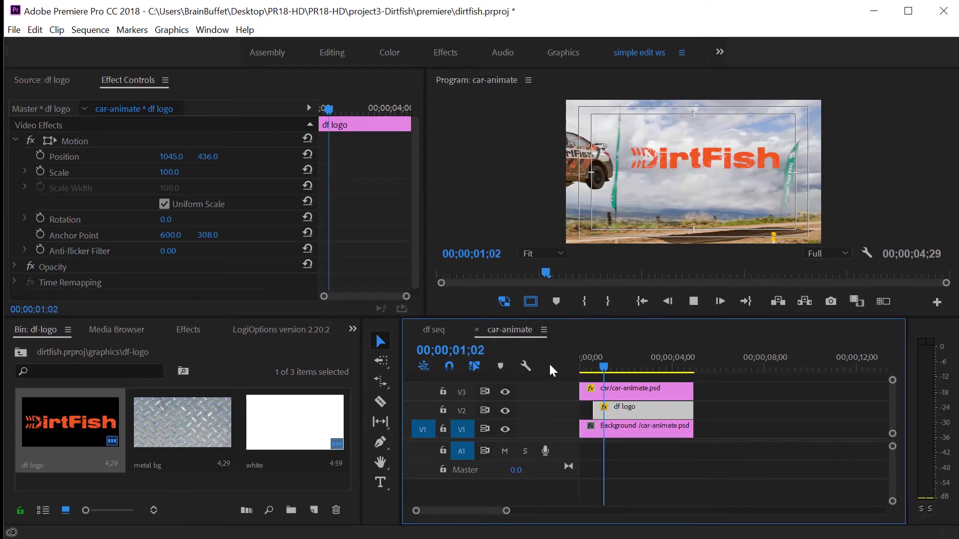
key(space)
drag(617, 365, 554, 365)
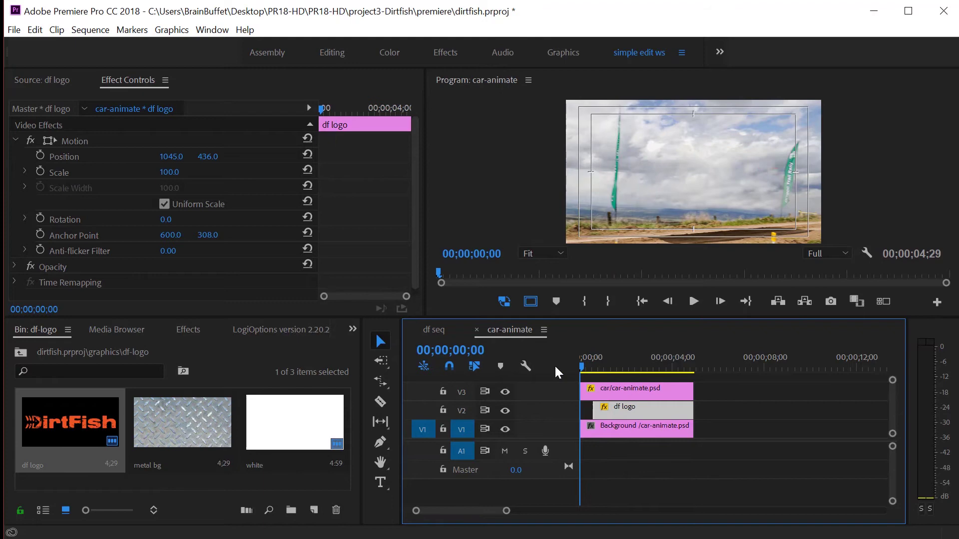
key(space)
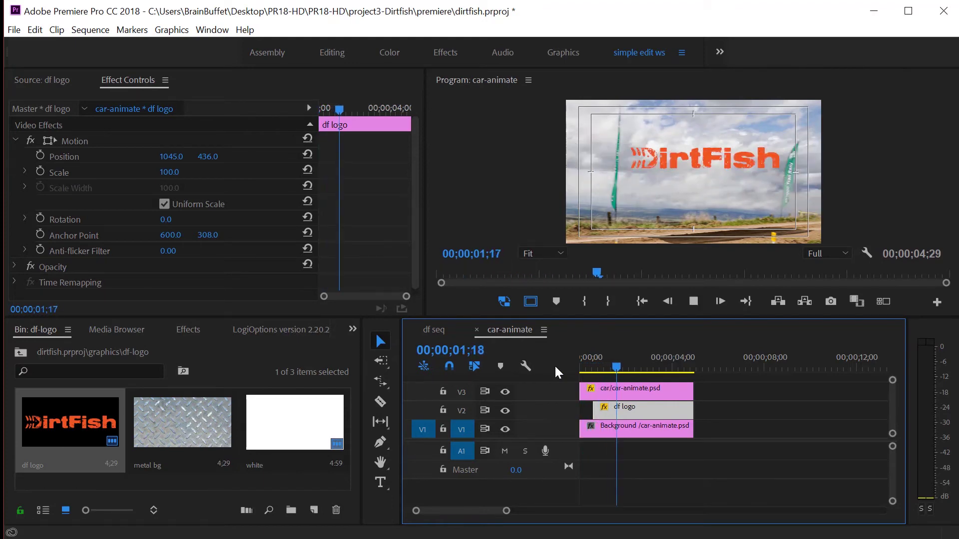
drag(619, 366, 534, 354)
key(shift+k)
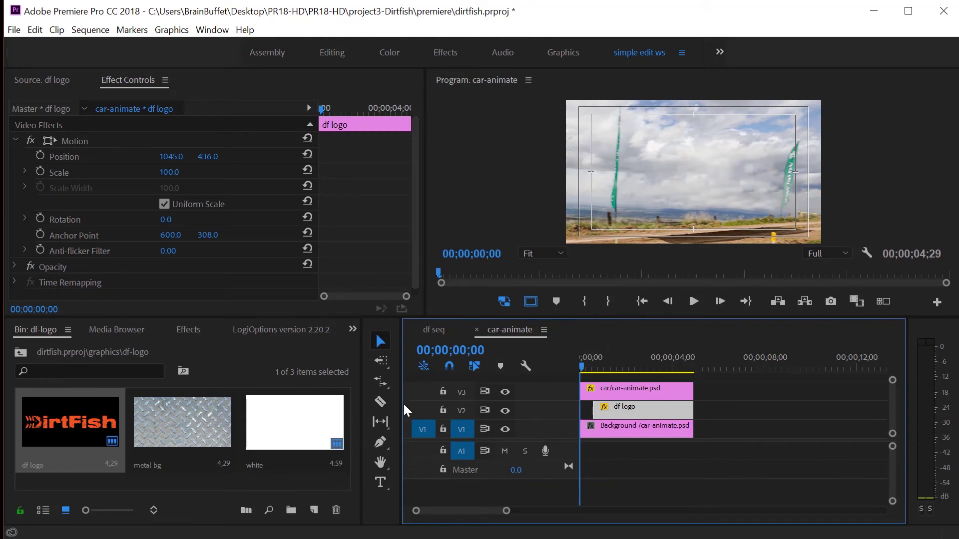
Step: Rename the car-animate sequence inside the car-animate bin to "car-animate real"
click(20, 354)
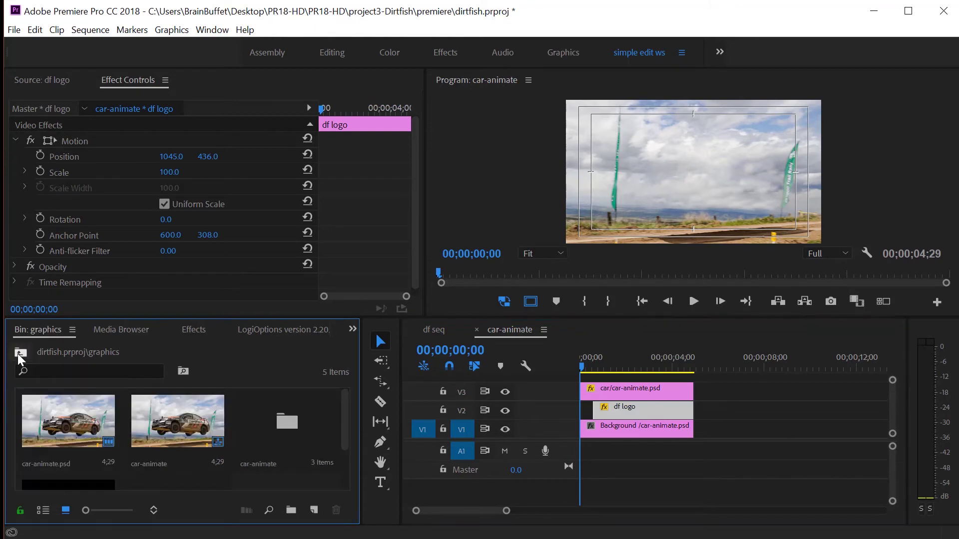
double_click(288, 426)
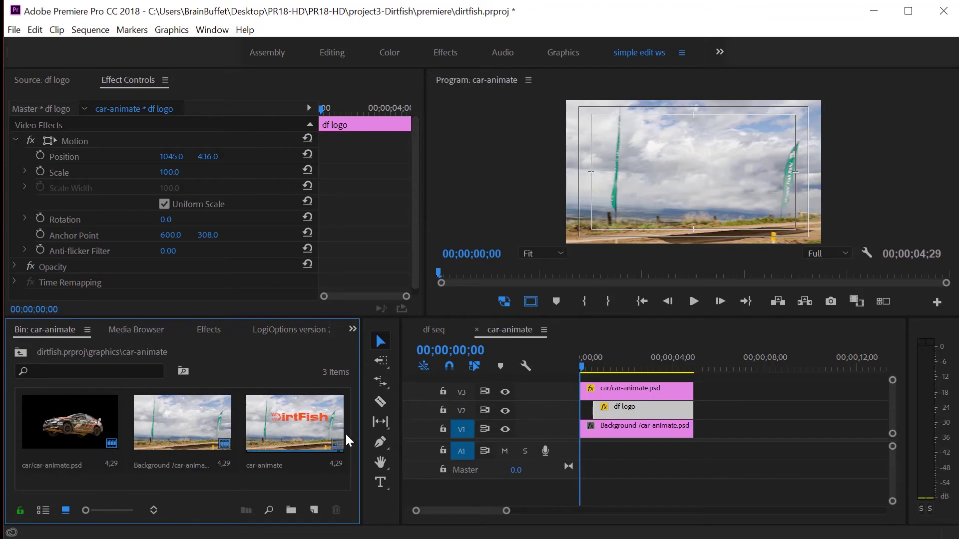
click(270, 472)
click(268, 467)
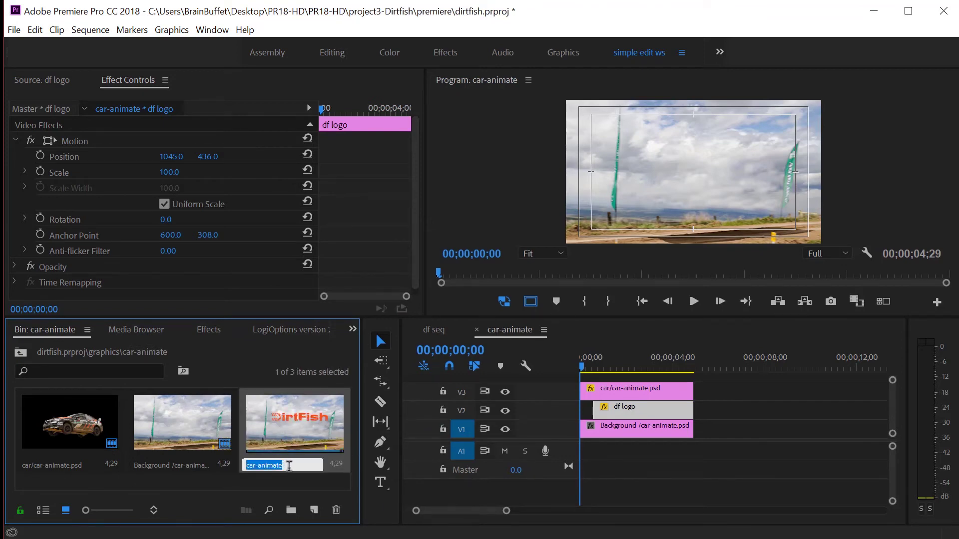
click(288, 466)
key(Tab)
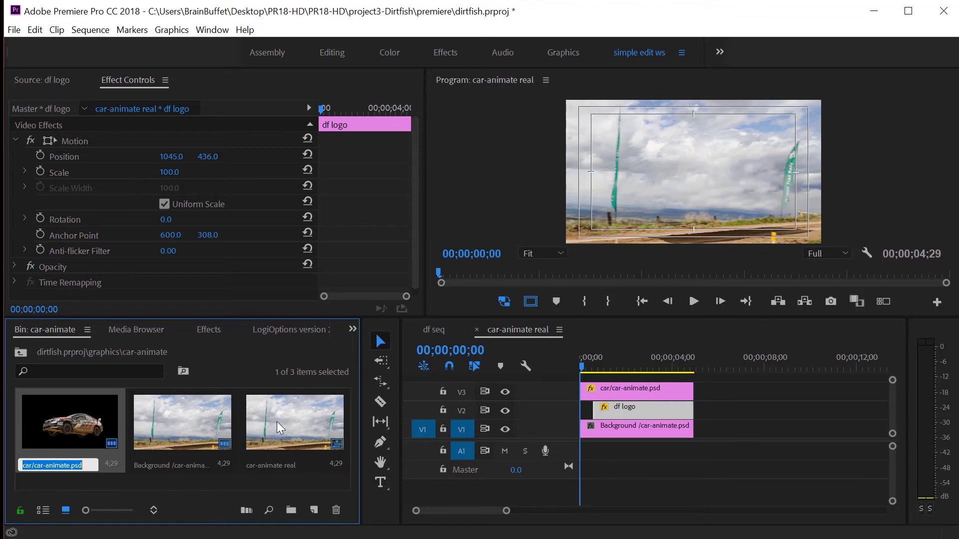
Step: Add the car-animate real sequence to V1 of df seq, directly after the closing credits
click(436, 330)
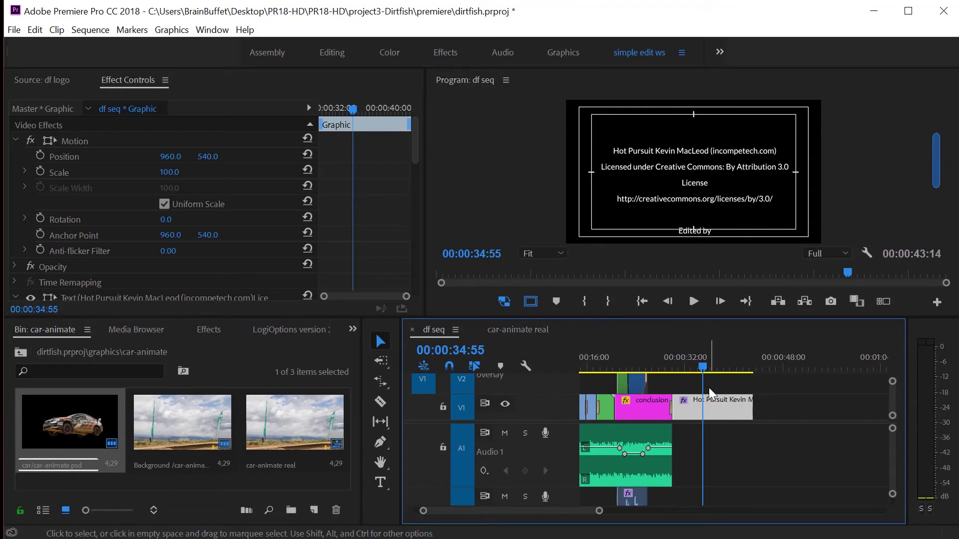
scroll(709, 388, up, 3)
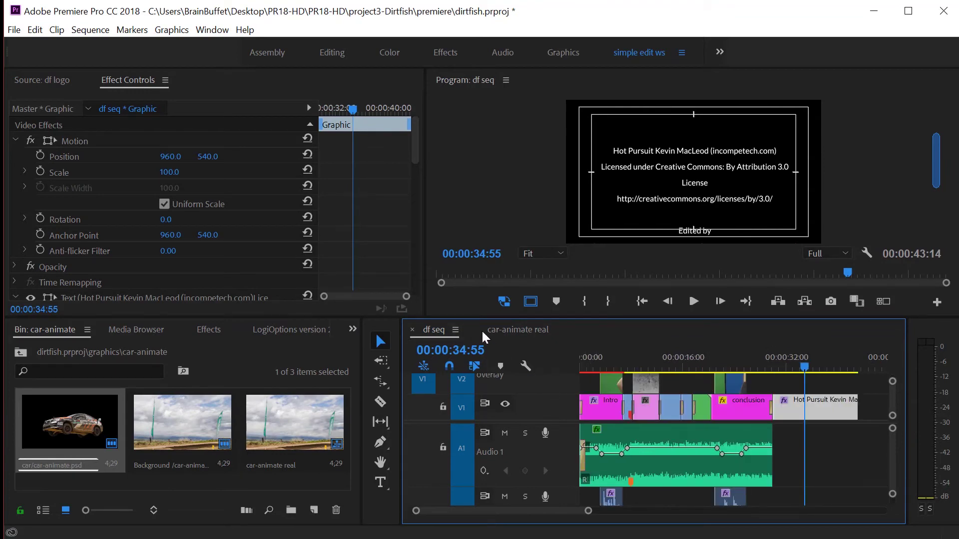
click(515, 331)
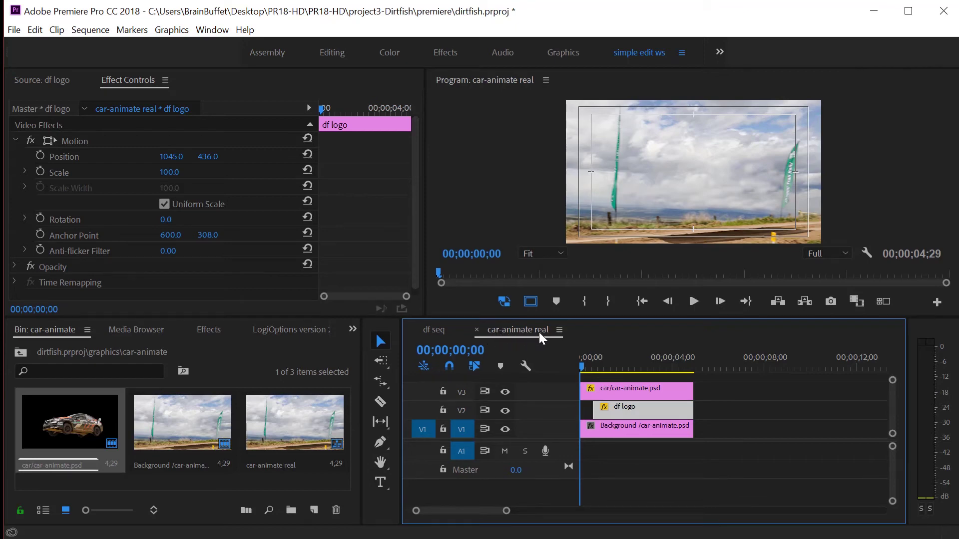
drag(583, 366, 561, 359)
click(426, 329)
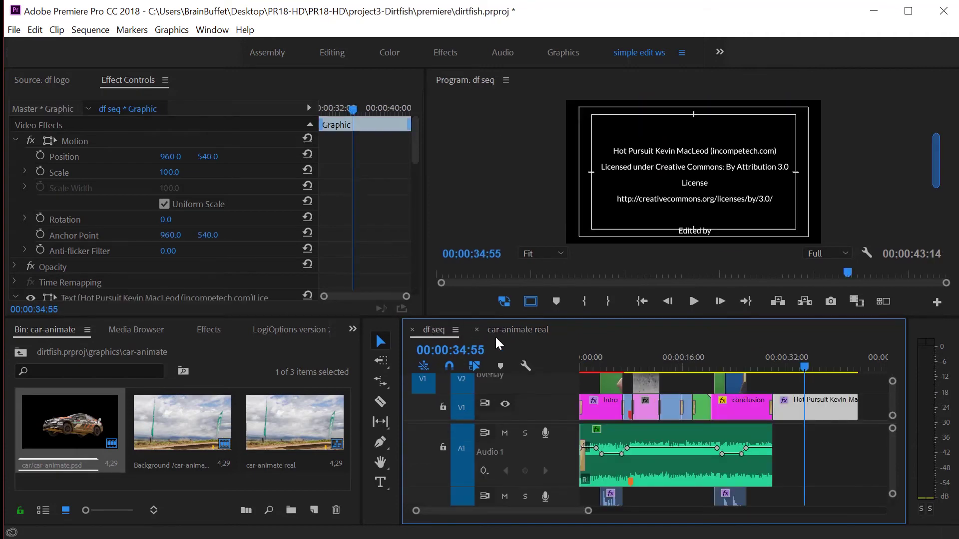
drag(588, 510, 605, 511)
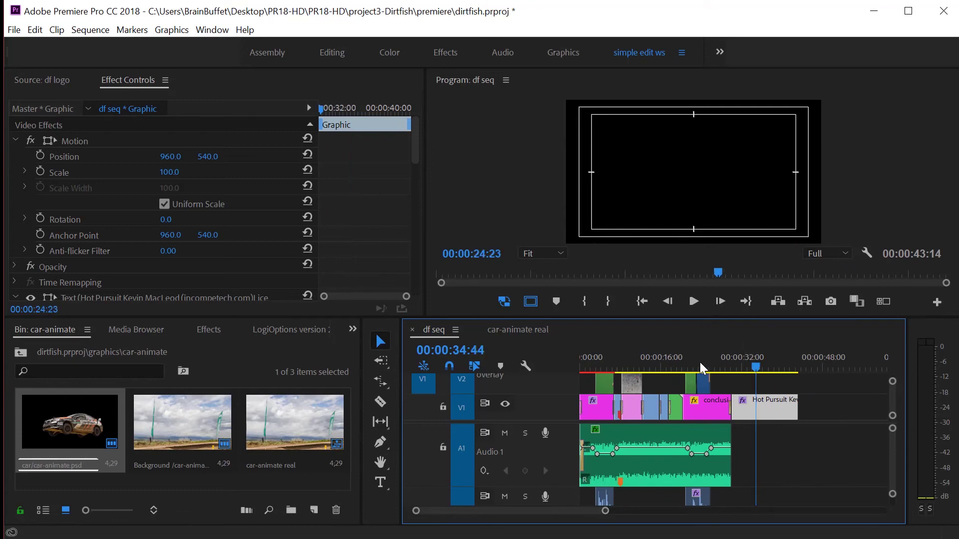
drag(700, 363, 795, 363)
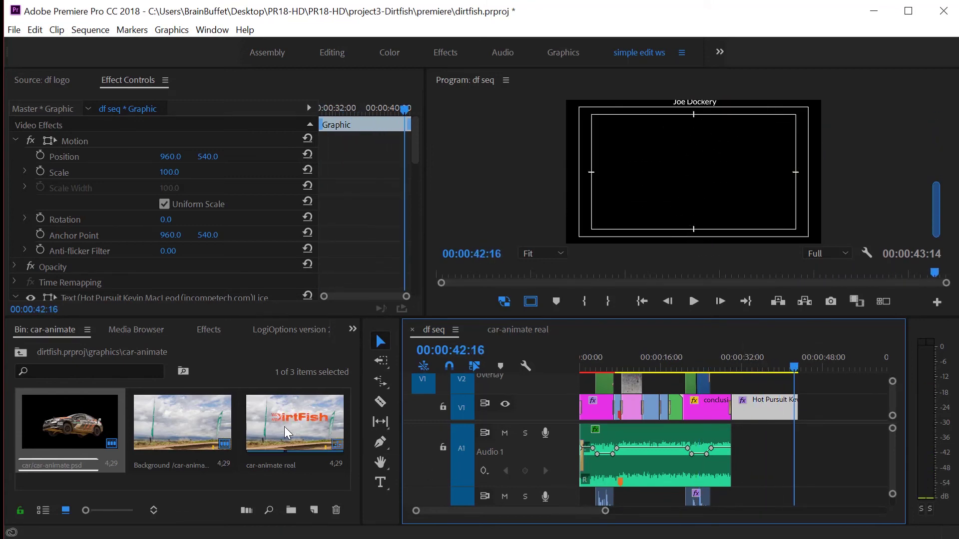
drag(284, 427, 804, 407)
Step: Extend the Audio 1 music under the credits, and unlink and delete the audio of the car-animate real clip
click(779, 362)
drag(730, 435, 789, 435)
right_click(815, 441)
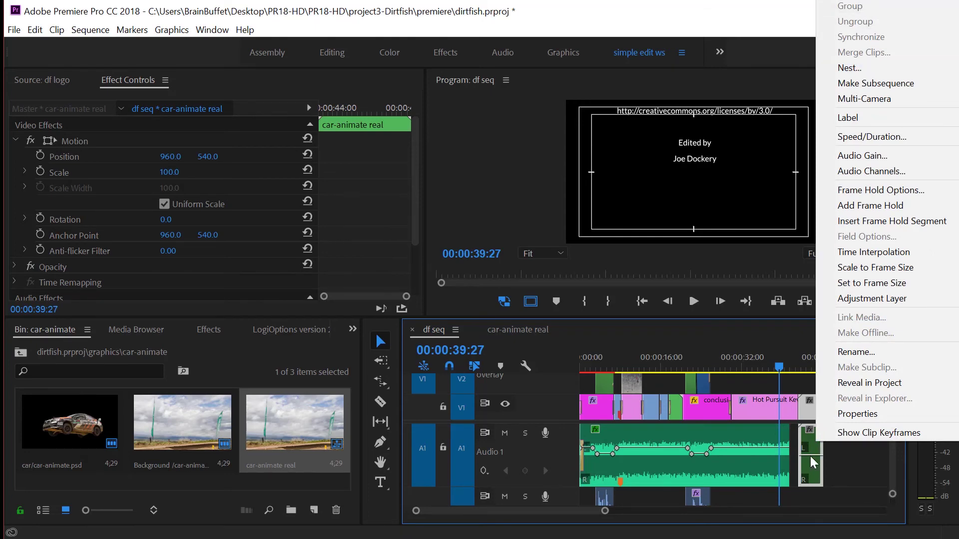
click(812, 462)
click(58, 31)
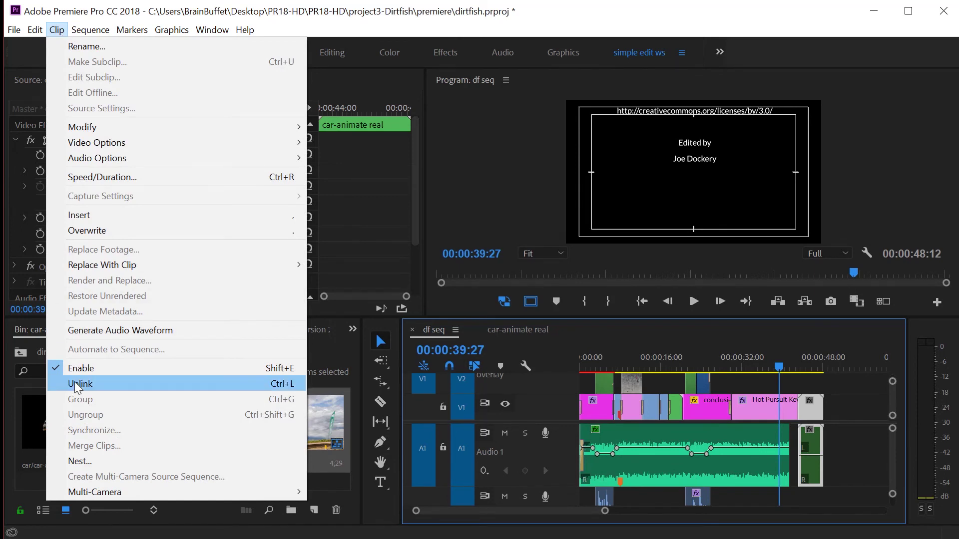
click(80, 384)
click(812, 449)
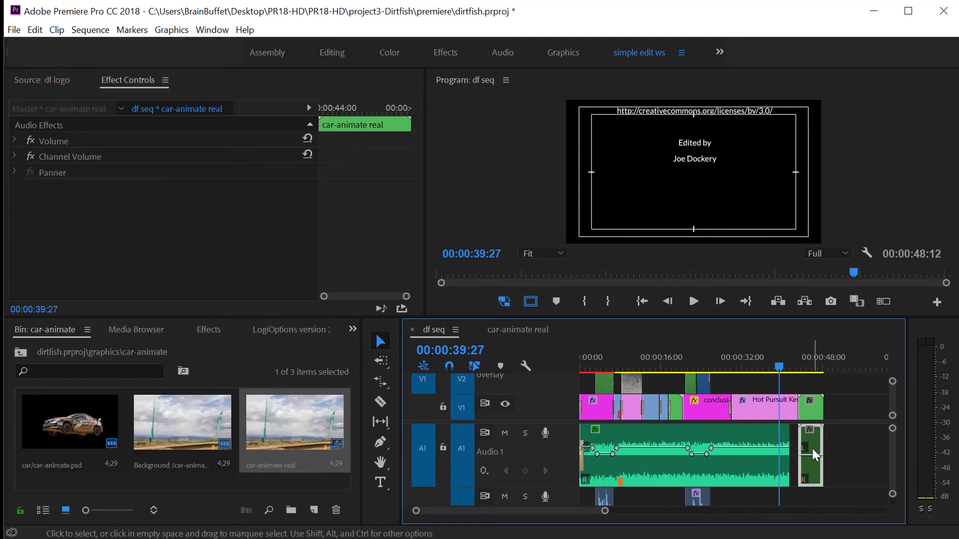
key(Delete)
Step: Extend the music to the end of the car-animate real clip and fade it out with two volume keyframes near its end
drag(787, 440, 823, 447)
key(equal)
key(equal)
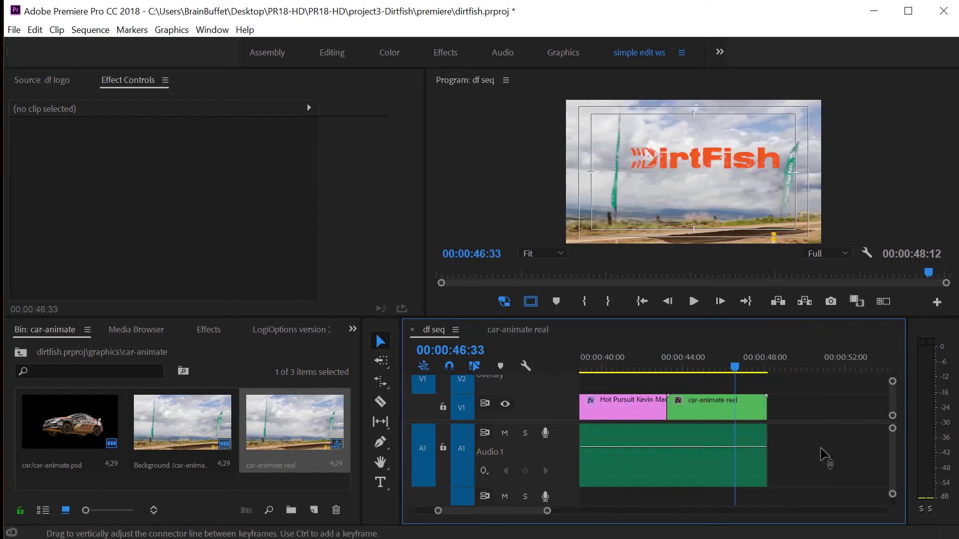
ctrl+click(738, 448)
ctrl+click(764, 448)
drag(764, 448, 824, 534)
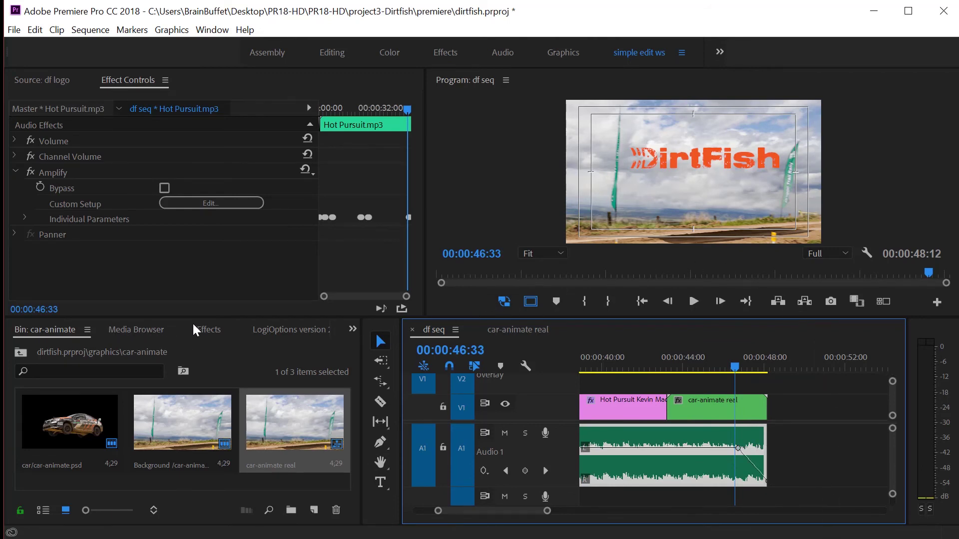
Step: Apply a Cross Dissolve to the end of the car-animate real clip and lengthen it to 00:00:01:28
click(208, 330)
click(39, 349)
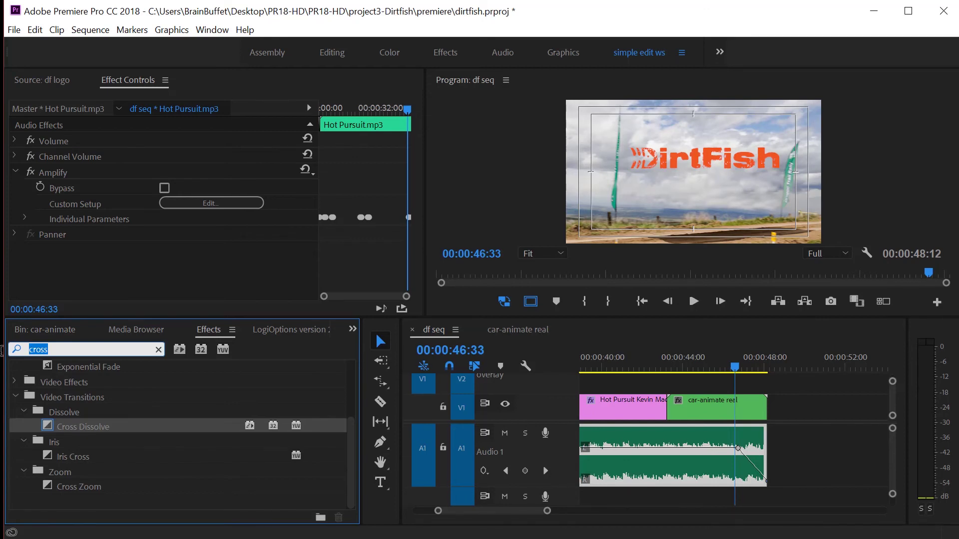
drag(50, 428, 760, 406)
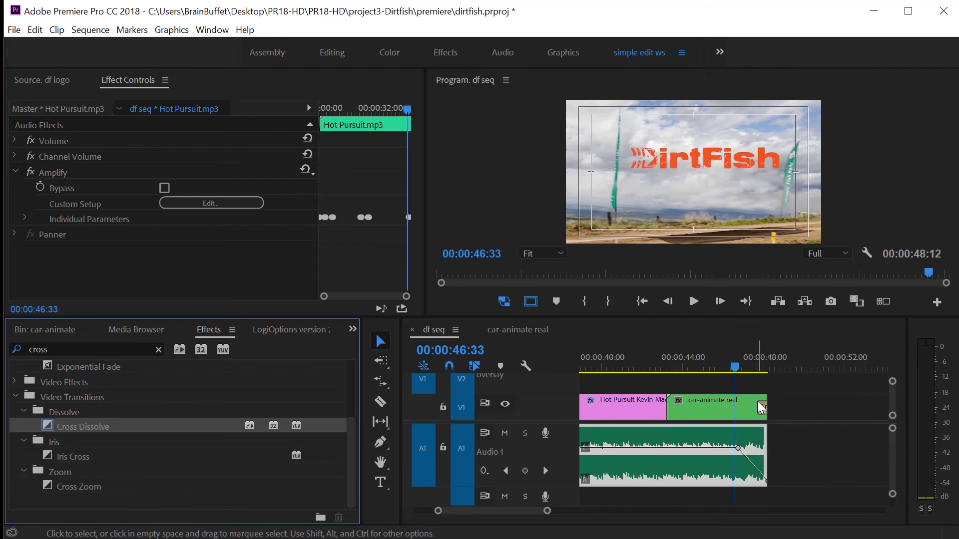
click(759, 406)
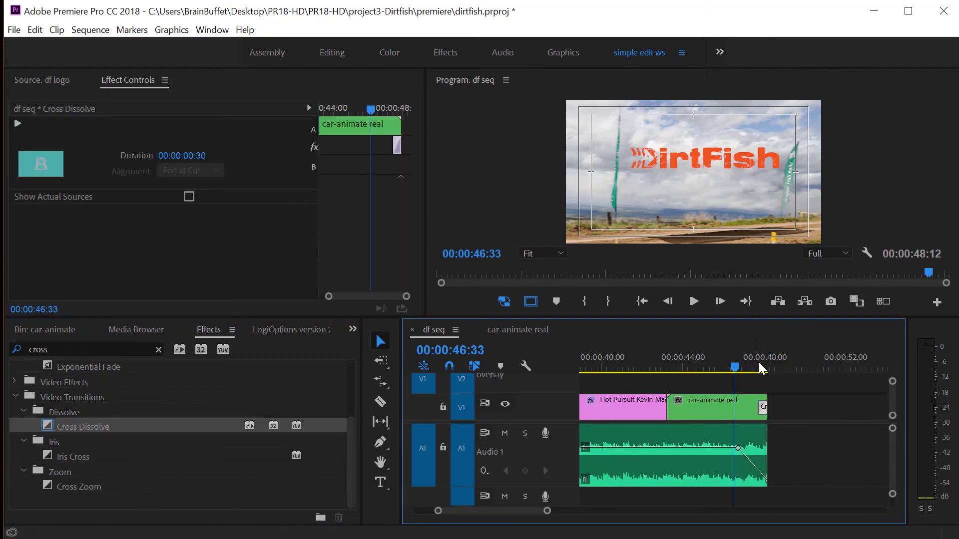
key(equal)
key(equal)
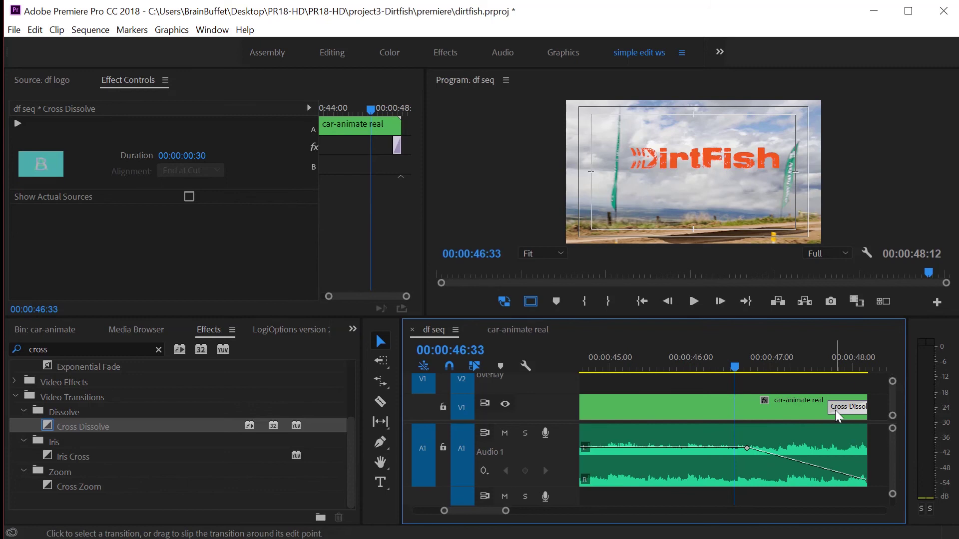
drag(829, 407, 752, 402)
key(space)
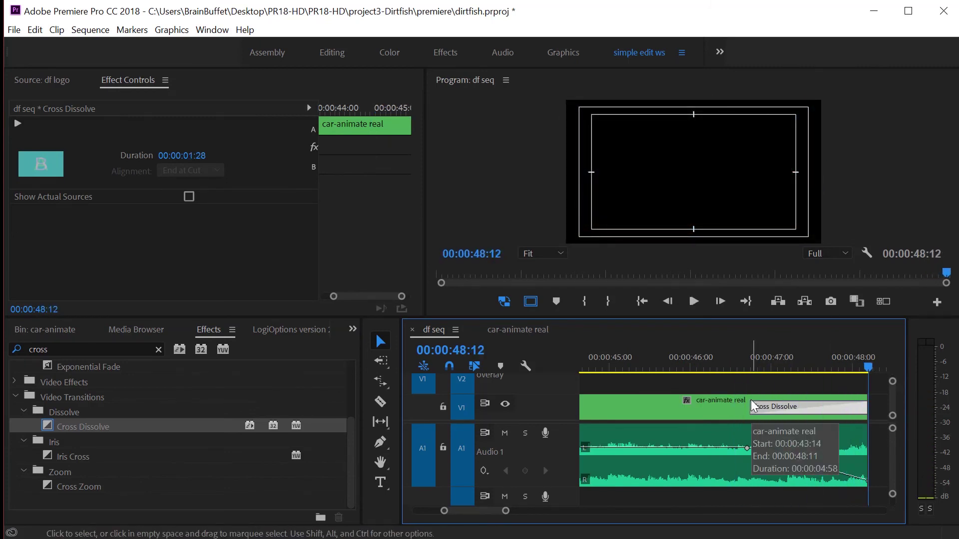
Step: Save the project and scrub through the end of df seq to about 00:00:44:50 with the whole sequence in view
key(ctrl)
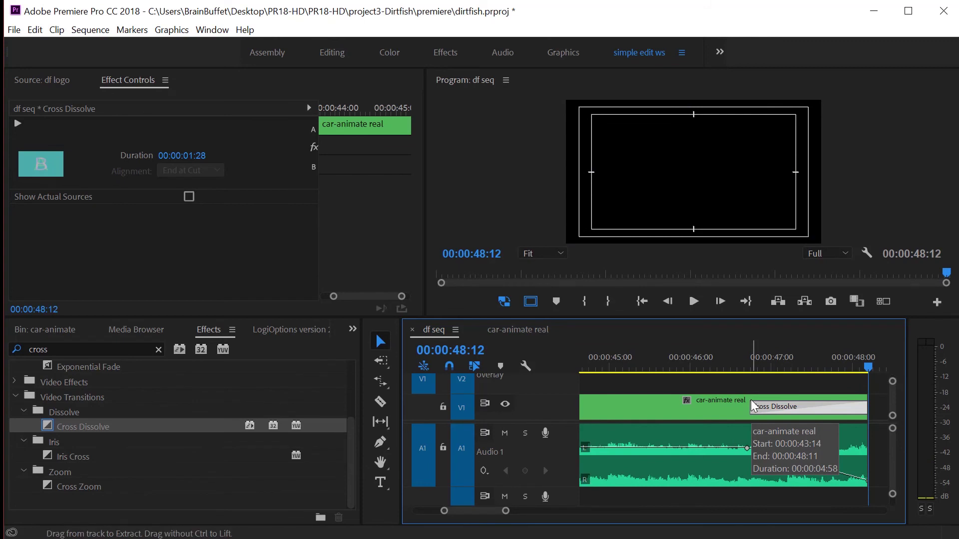
key(ctrl+s)
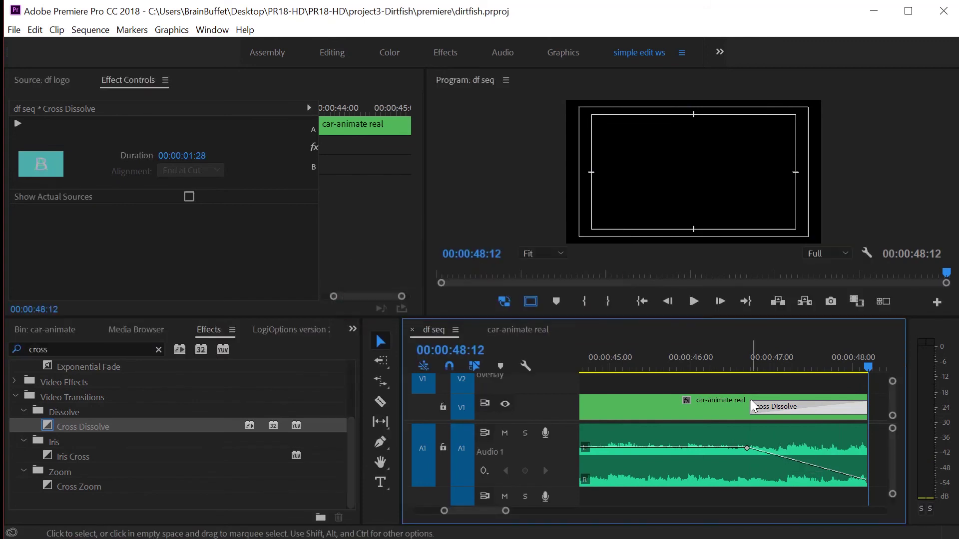
key(backslash)
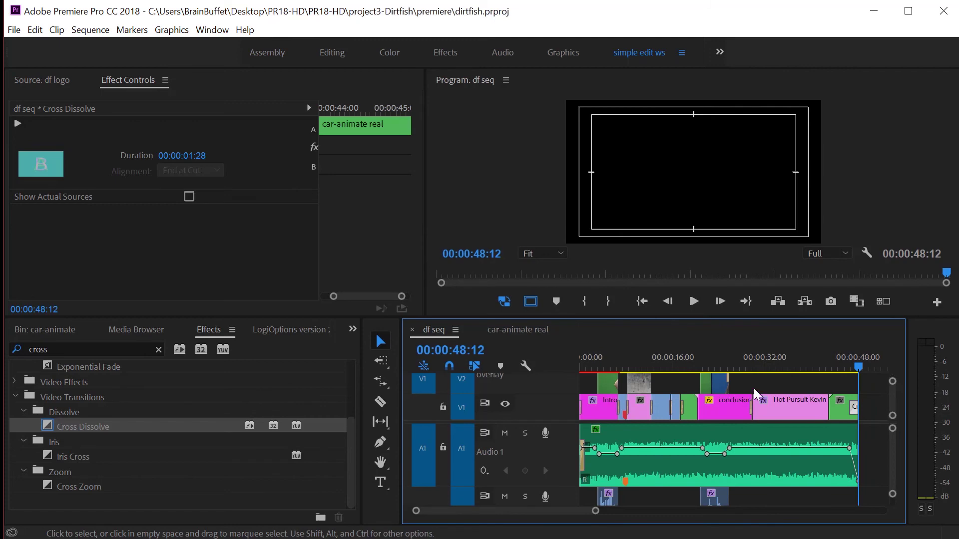
drag(783, 357, 841, 352)
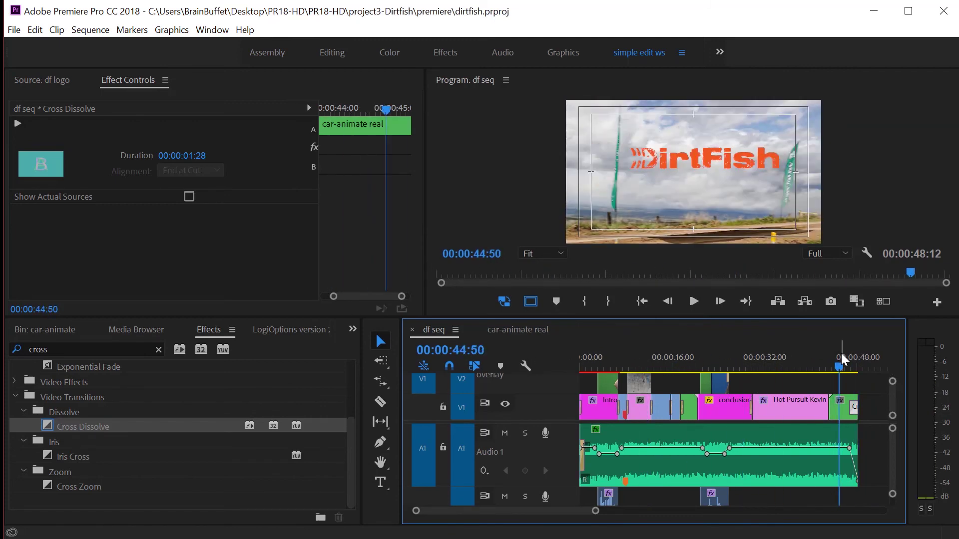